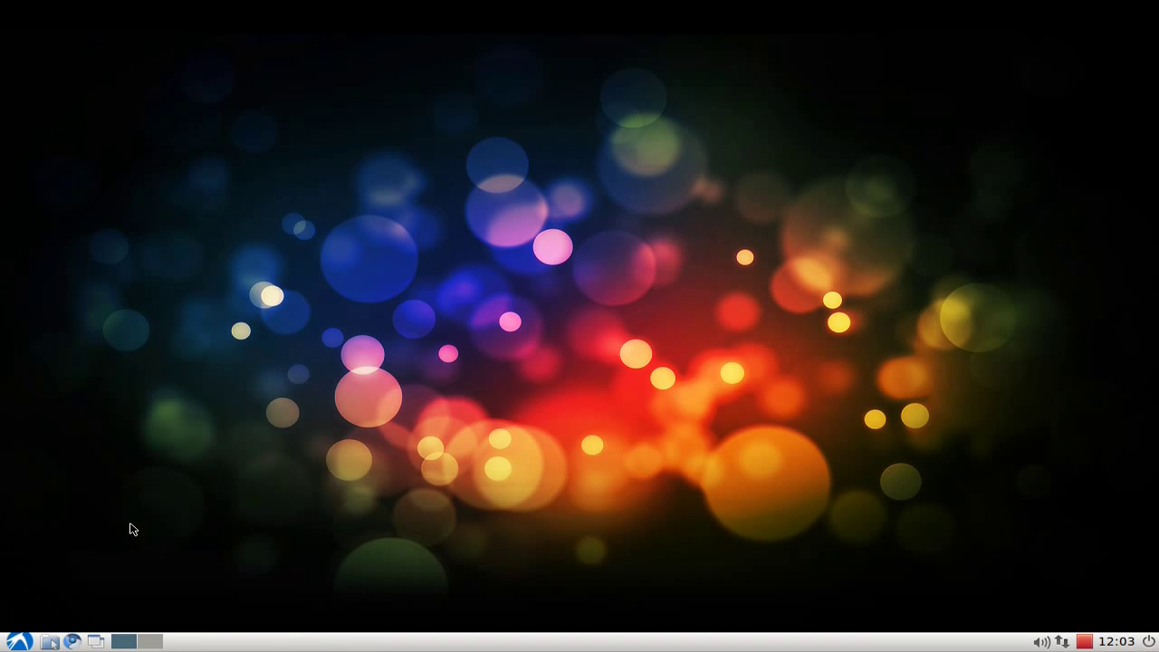
- Launch Synaptic Package Manager from Preferences and maximize its window
{"action": "left_click", "coordinate": [26, 642]}
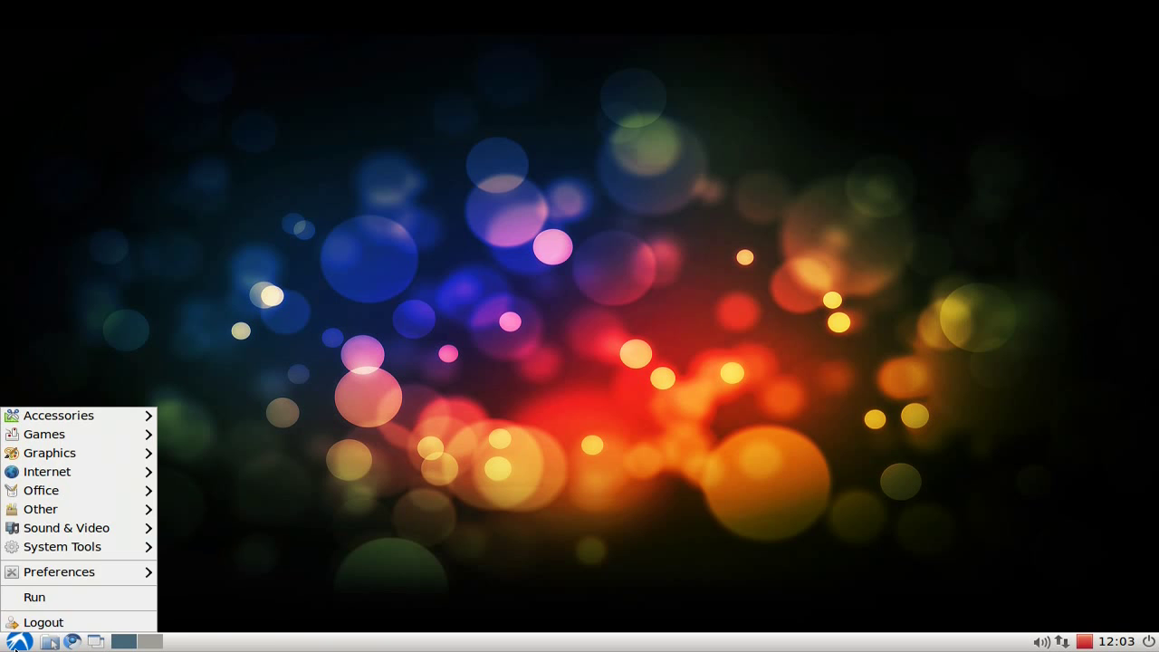
{"action": "mouse_move", "coordinate": [91, 572]}
{"action": "left_click", "coordinate": [190, 568]}
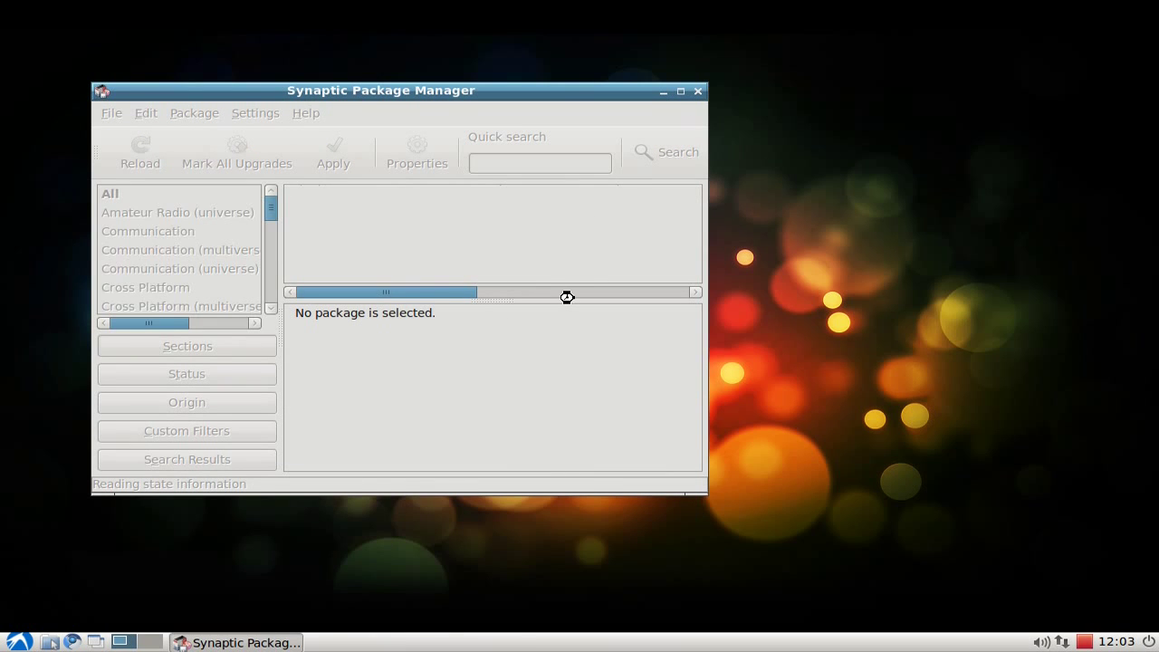
{"action": "left_click", "coordinate": [564, 447]}
{"action": "left_click", "coordinate": [680, 91]}
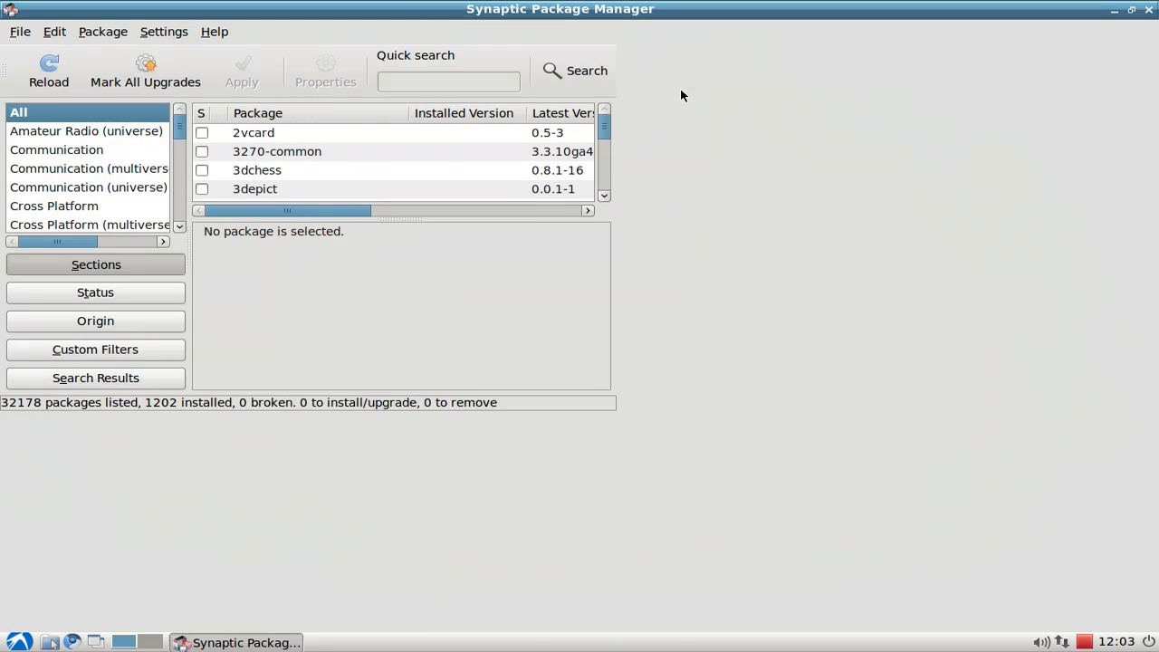
- Search for 'openjdk-', confirm openjdk-6-jre is installed, then close Synaptic
{"action": "key", "text": "ctrl+f"}
{"action": "type", "text": "openjdk-"}
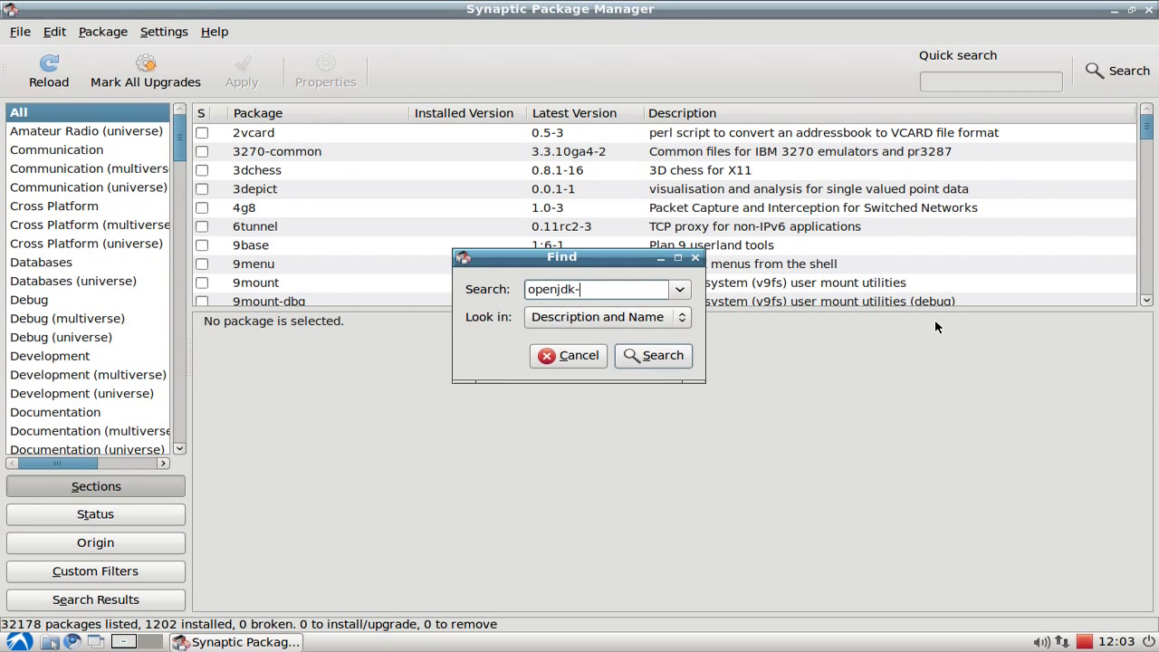
{"action": "key", "text": "Return"}
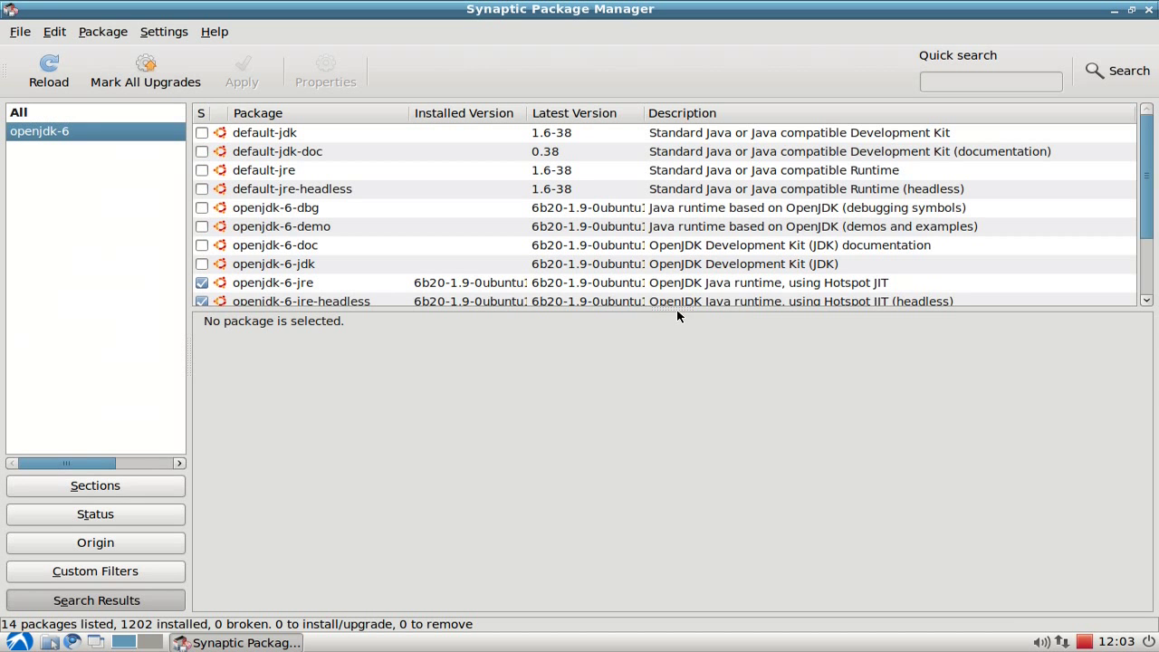
{"action": "left_click_drag", "start_coordinate": [677, 313], "coordinate": [657, 501]}
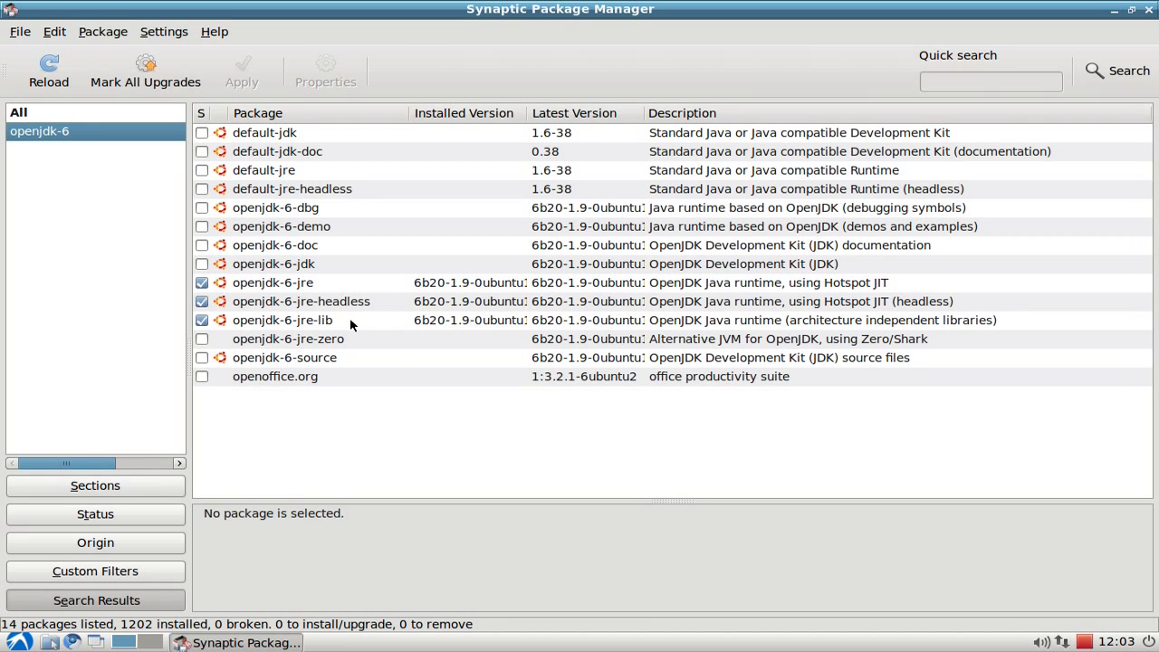
{"action": "left_click", "coordinate": [325, 288]}
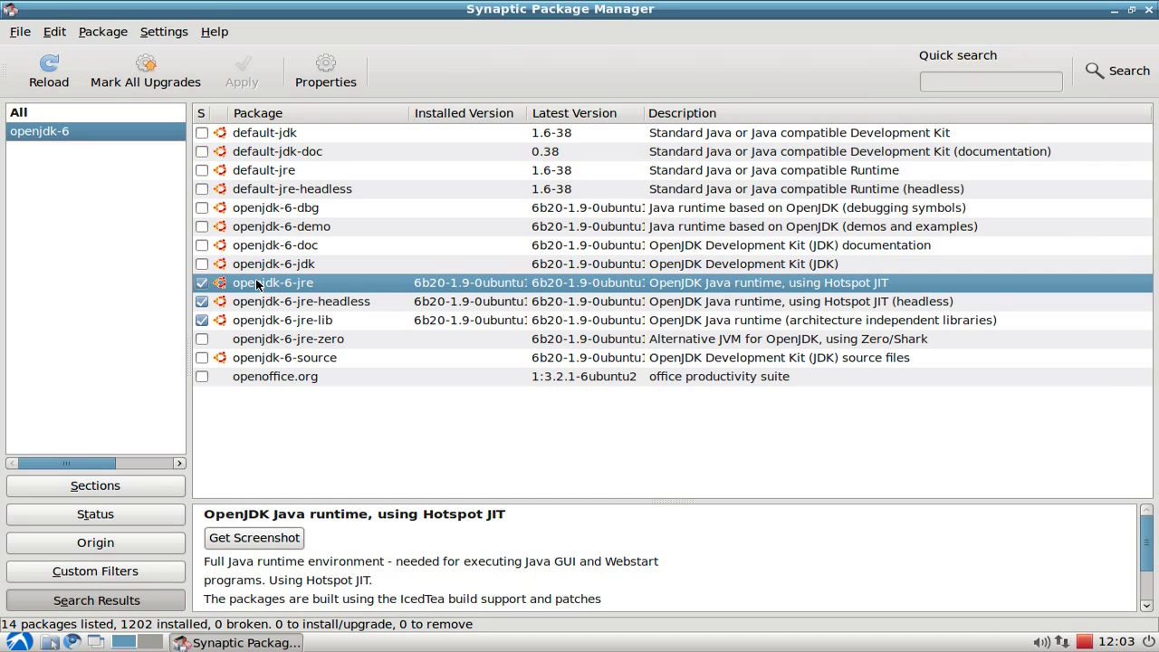
{"action": "left_click", "coordinate": [202, 283]}
{"action": "left_click", "coordinate": [228, 279]}
{"action": "left_click", "coordinate": [1150, 10]}
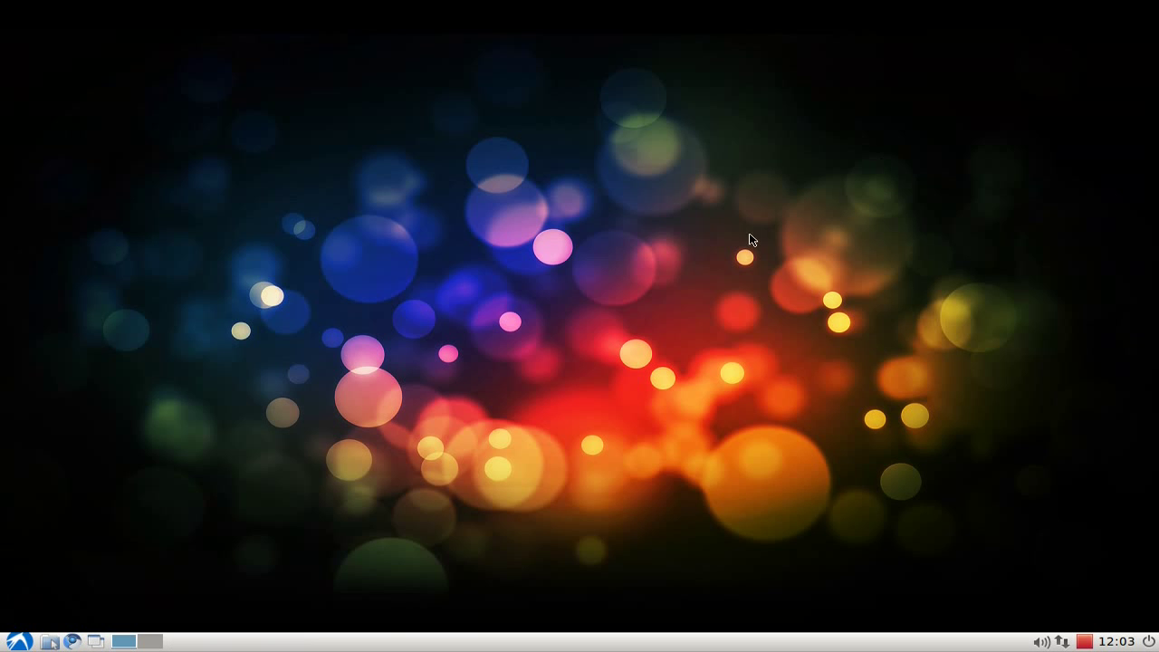
- Start Chromium with Google as the search engine and go to shapecollage.com
{"action": "left_click", "coordinate": [71, 643]}
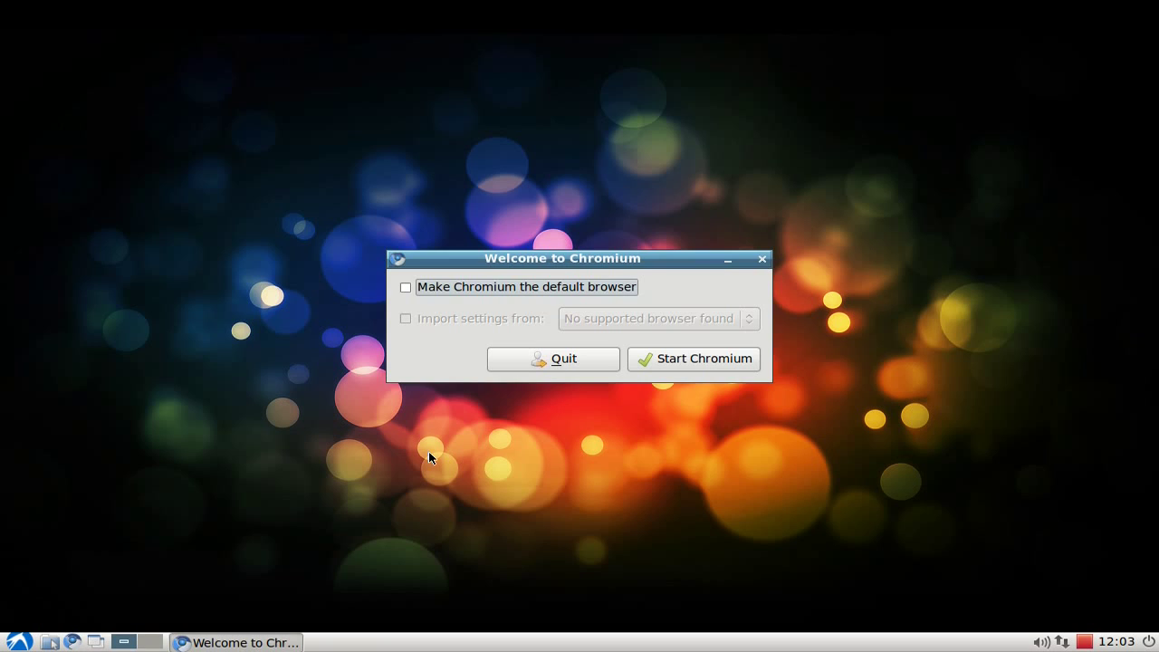
{"action": "left_click", "coordinate": [677, 362]}
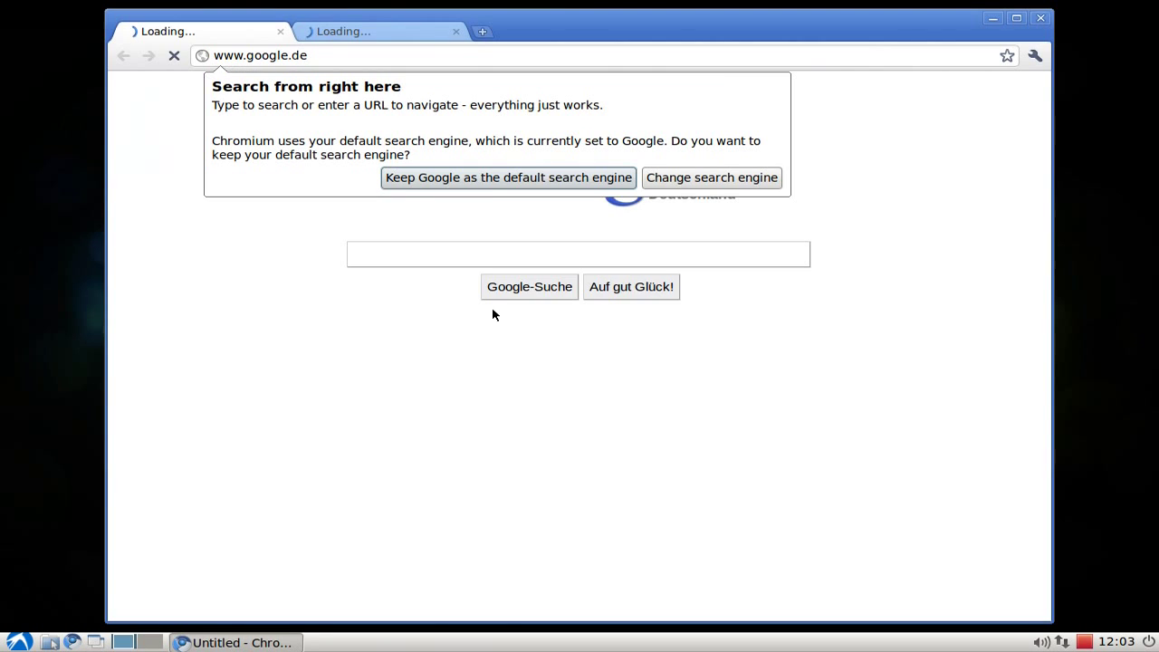
{"action": "left_click", "coordinate": [483, 177]}
{"action": "middle_click", "coordinate": [412, 40]}
{"action": "left_click", "coordinate": [401, 56]}
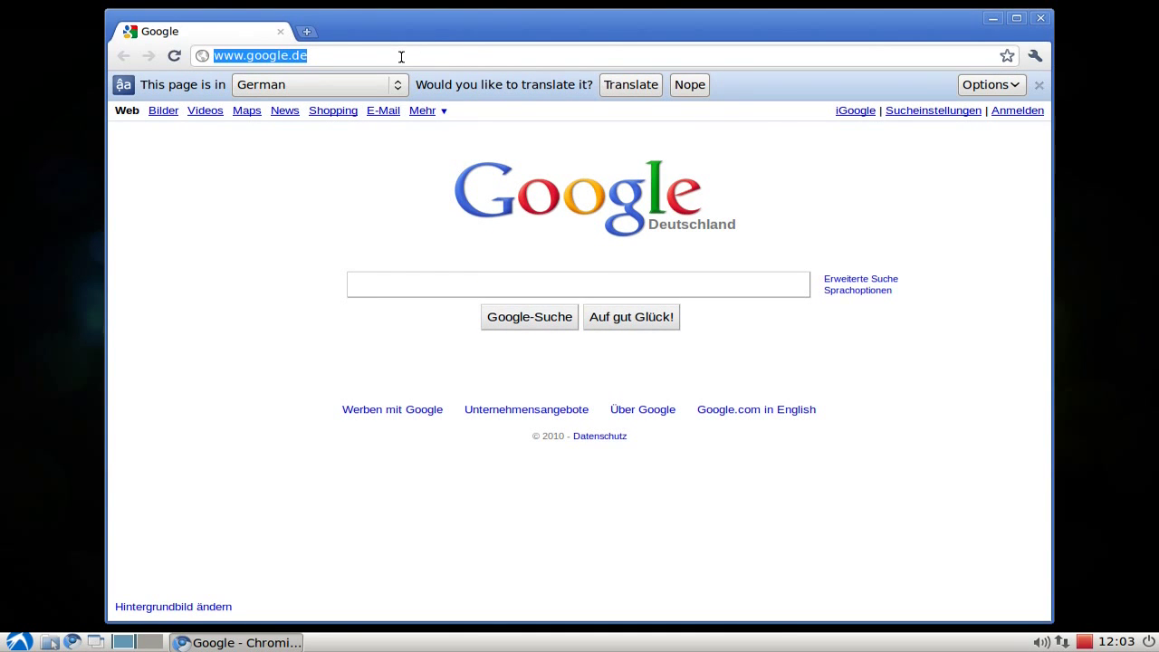
{"action": "type", "text": "shapecollage.com"}
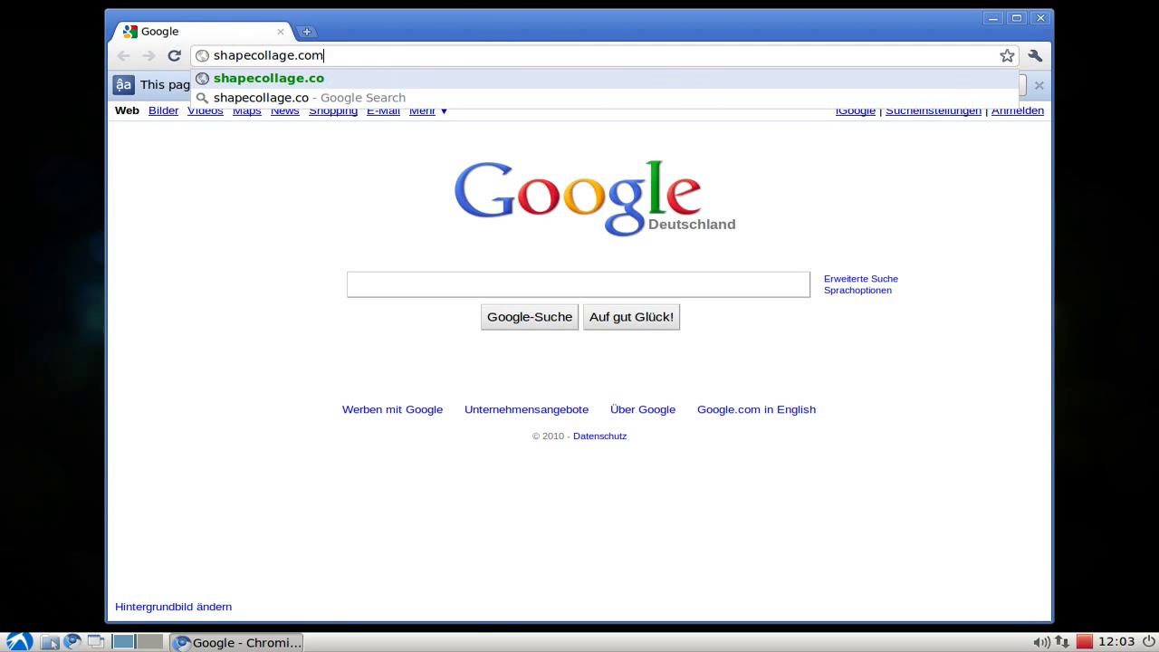
{"action": "key", "text": "Return"}
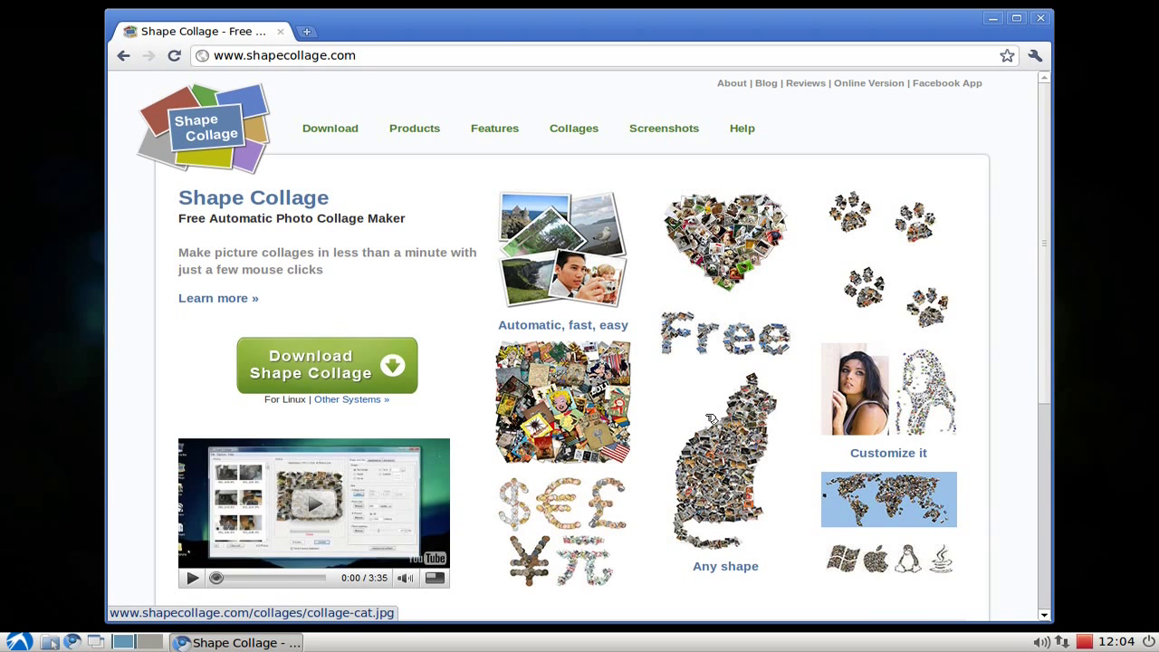
- Download Shape Collage for Linux and extract the archive's folder into /home/ubuntu/Downloads
{"action": "left_click", "coordinate": [310, 371]}
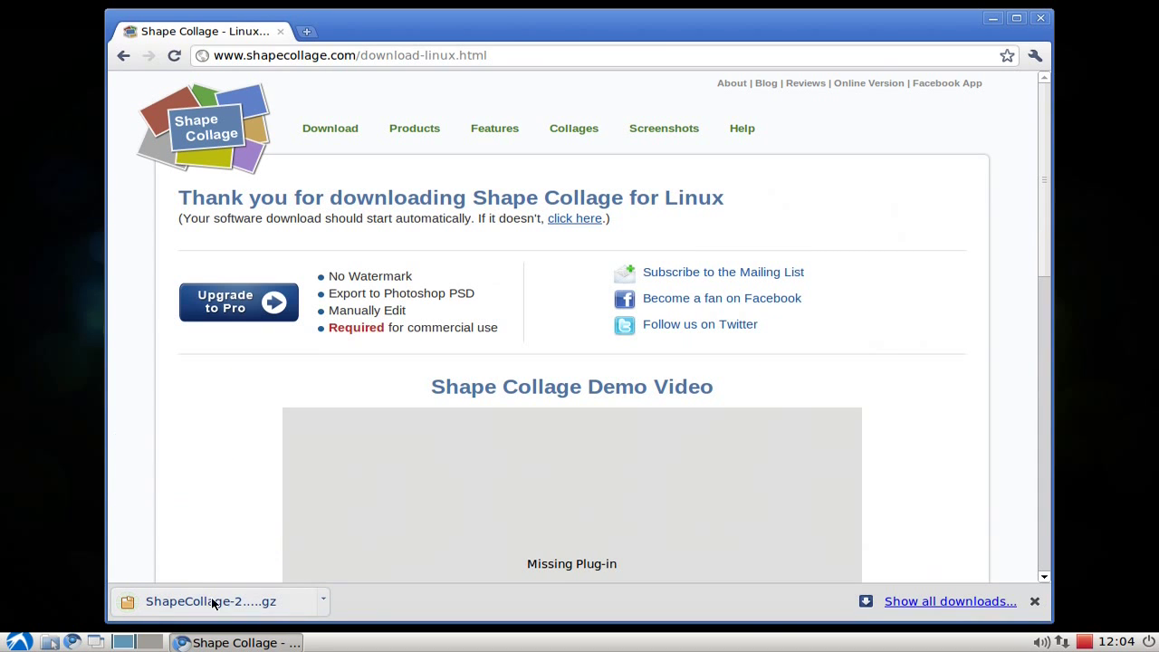
{"action": "left_click", "coordinate": [211, 603]}
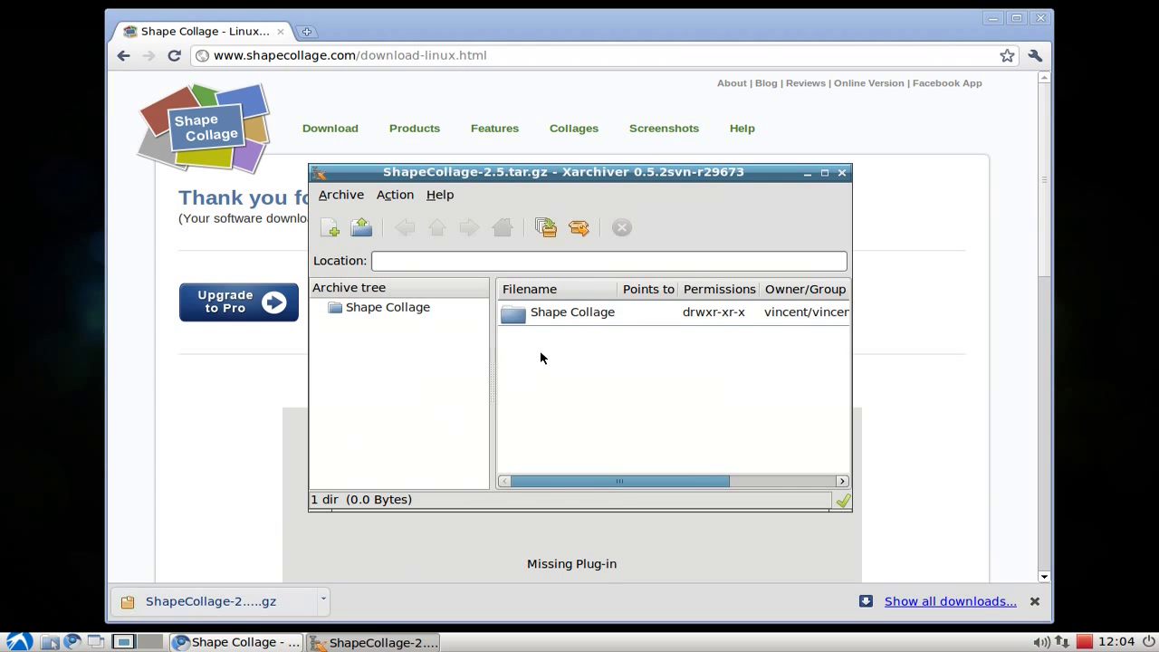
{"action": "left_click", "coordinate": [565, 312]}
{"action": "left_click", "coordinate": [579, 227]}
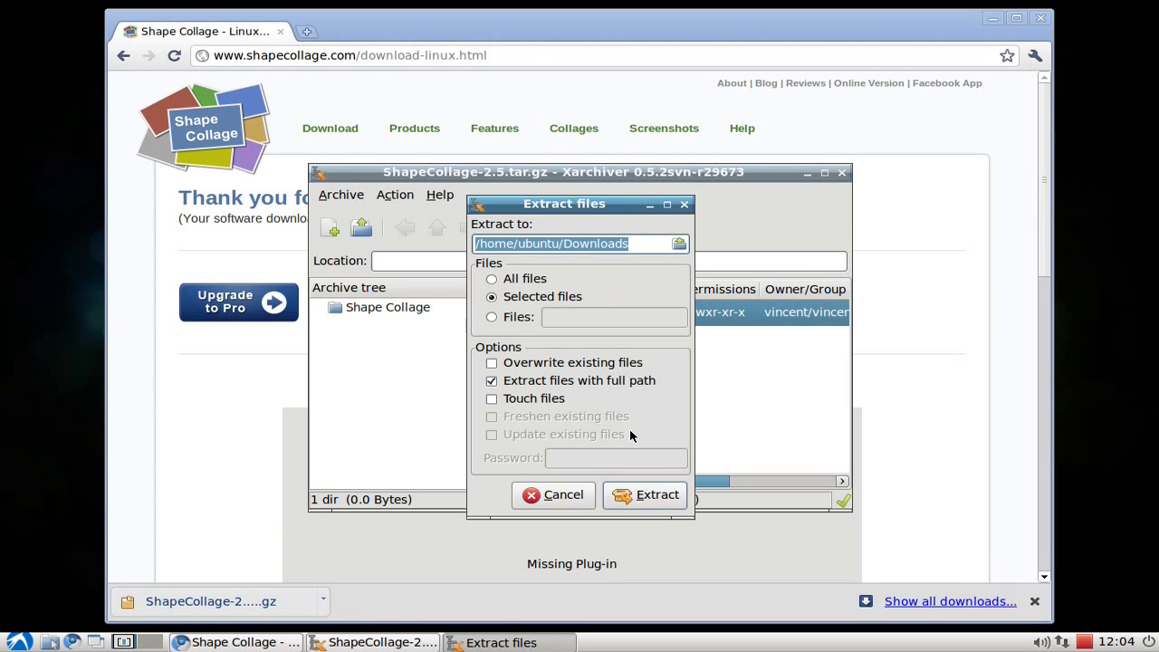
{"action": "left_click", "coordinate": [643, 496]}
{"action": "left_click", "coordinate": [842, 172]}
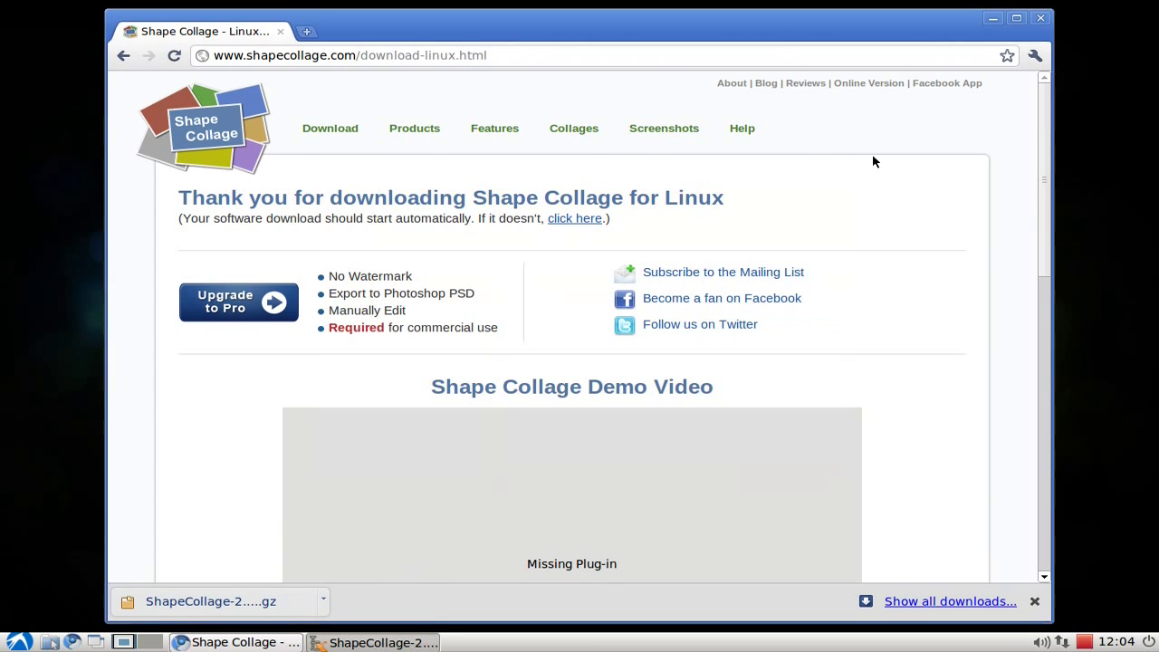
- Close the browser, open Downloads/Shape Collage in PCManFM, and open a terminal there
{"action": "left_click", "coordinate": [1038, 20]}
{"action": "left_click", "coordinate": [50, 642]}
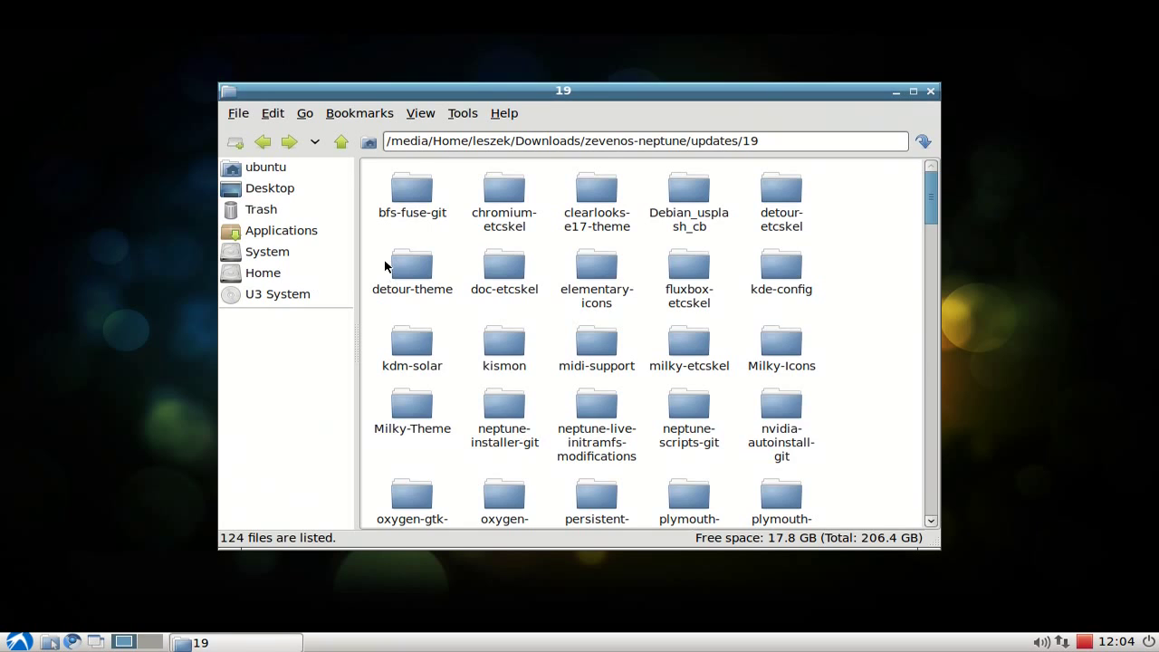
{"action": "left_click", "coordinate": [290, 171]}
{"action": "left_click", "coordinate": [571, 212]}
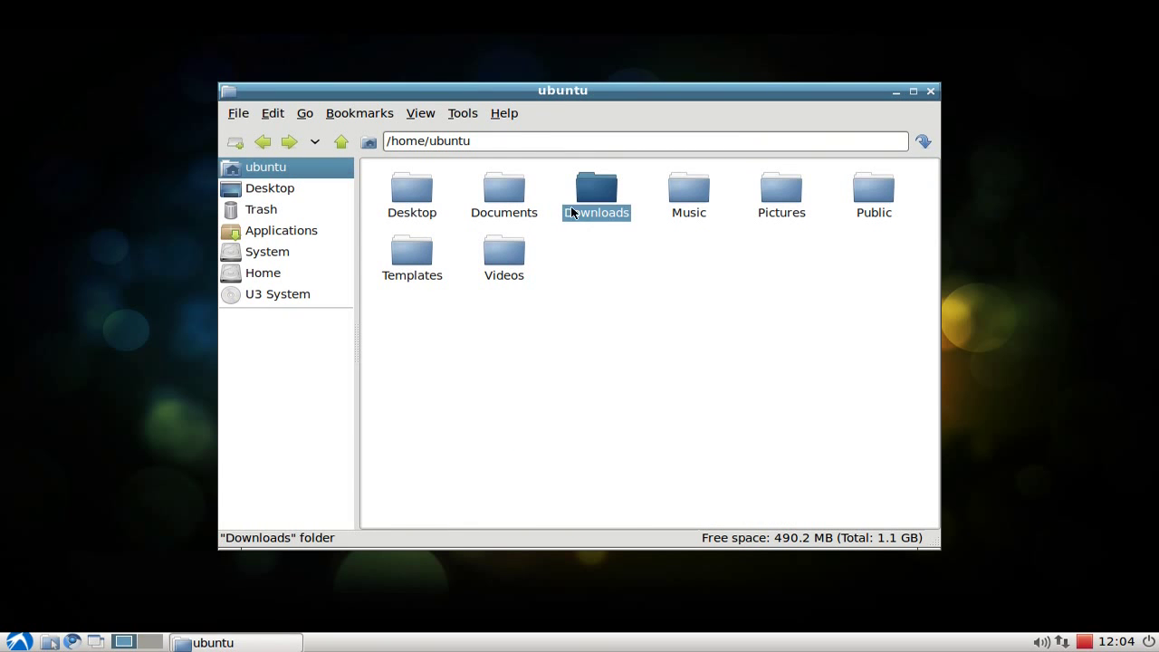
{"action": "double_click", "coordinate": [571, 212]}
{"action": "double_click", "coordinate": [401, 190]}
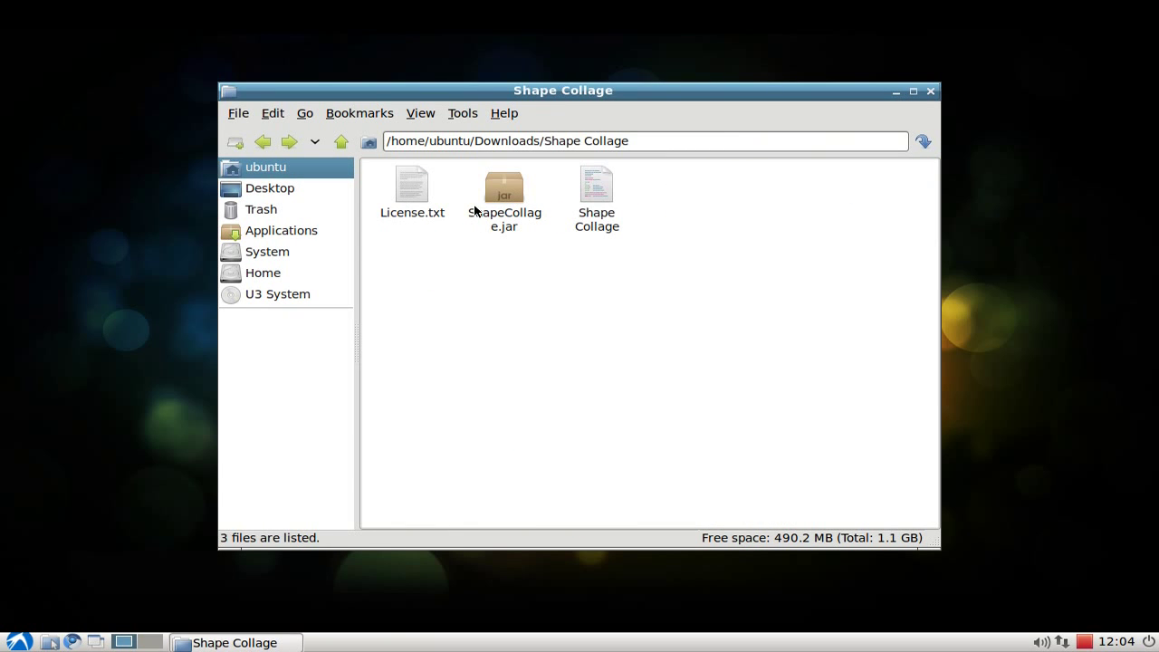
{"action": "left_click", "coordinate": [460, 113]}
{"action": "left_click", "coordinate": [465, 136]}
- Run ./Shape\ Collage in the terminal to launch Shape Collage 2.5.2
{"action": "left_click_drag", "start_coordinate": [689, 146], "coordinate": [479, 282]}
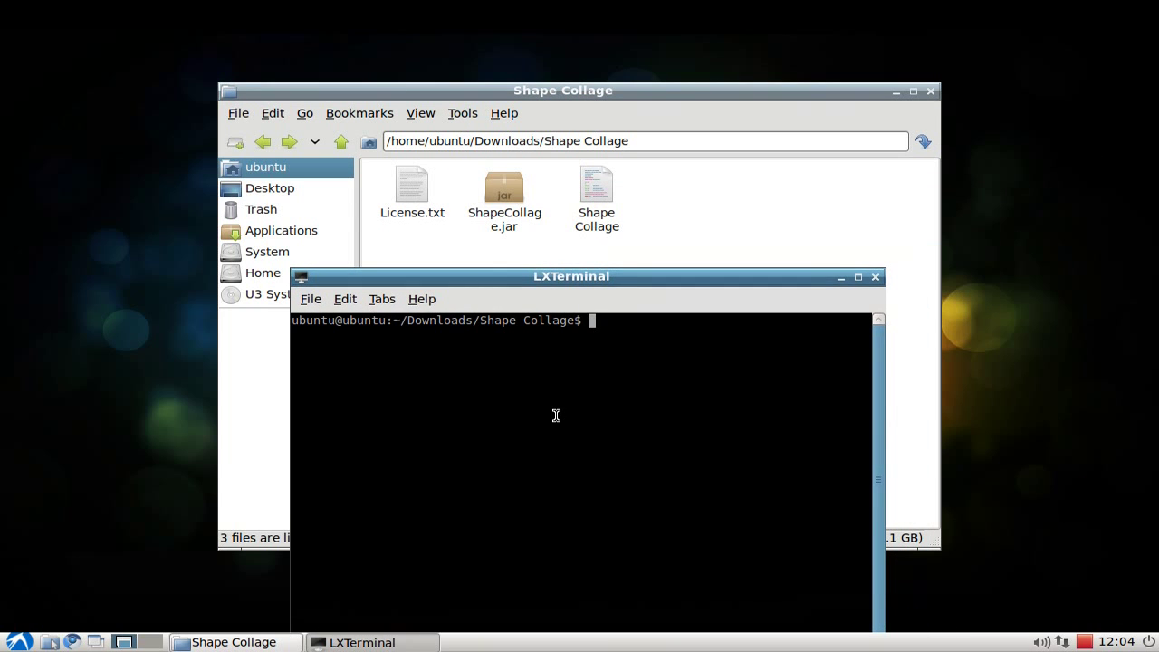
{"action": "type", "text": "./Shape\\ Collage"}
{"action": "key", "text": "Return"}
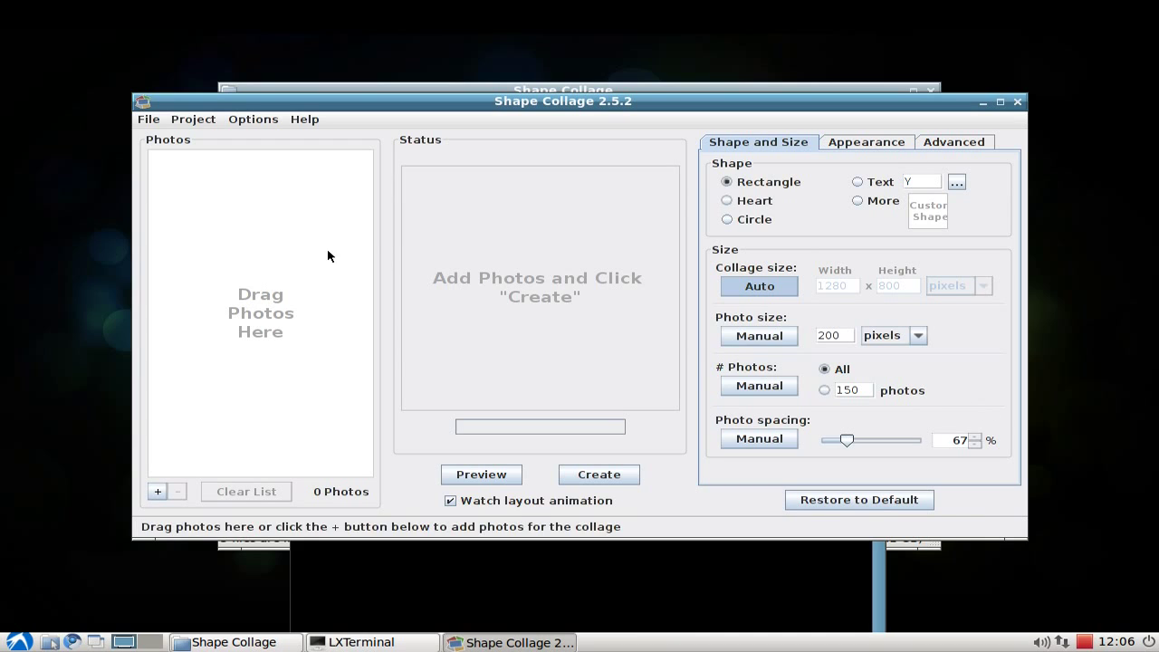
- Drag Pictures/Wallpaper HD into Shape Collage, including subfolders, adding 153 photos
{"action": "left_click", "coordinate": [50, 642]}
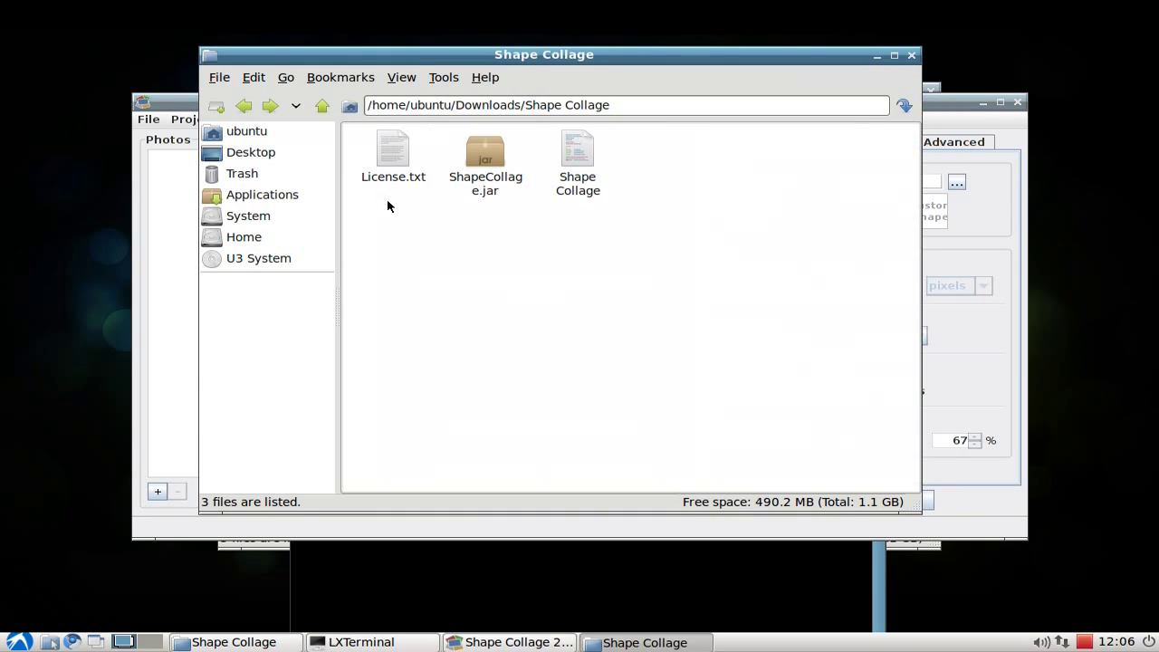
{"action": "left_click_drag", "start_coordinate": [491, 53], "coordinate": [699, 132]}
{"action": "left_click", "coordinate": [452, 207]}
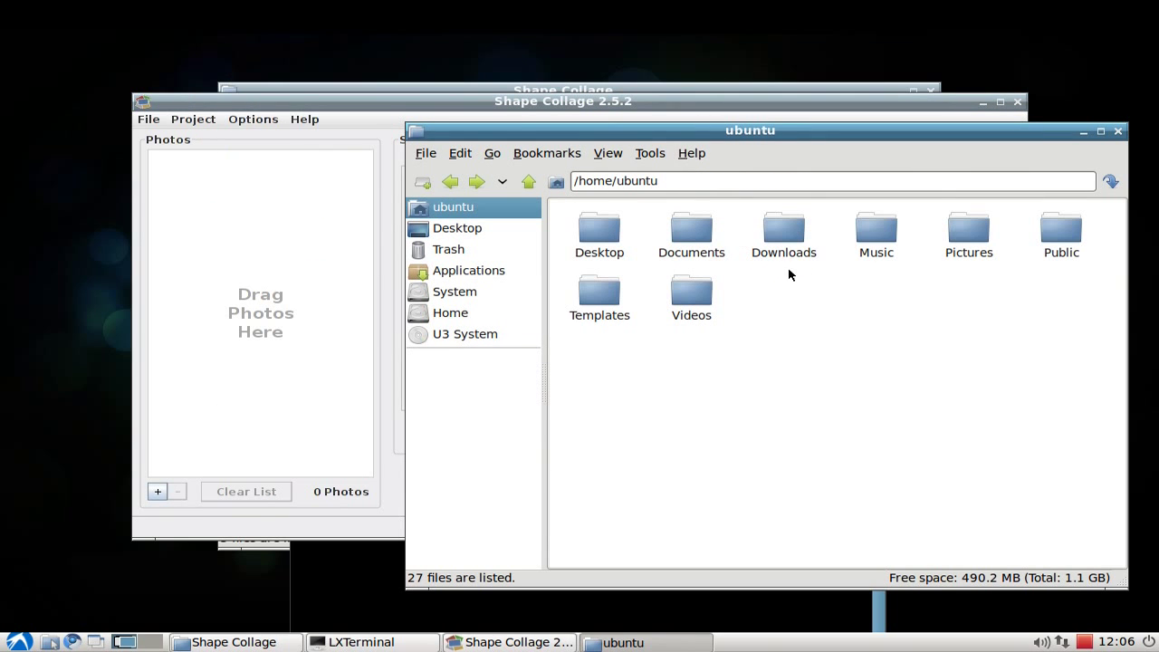
{"action": "double_click", "coordinate": [970, 234]}
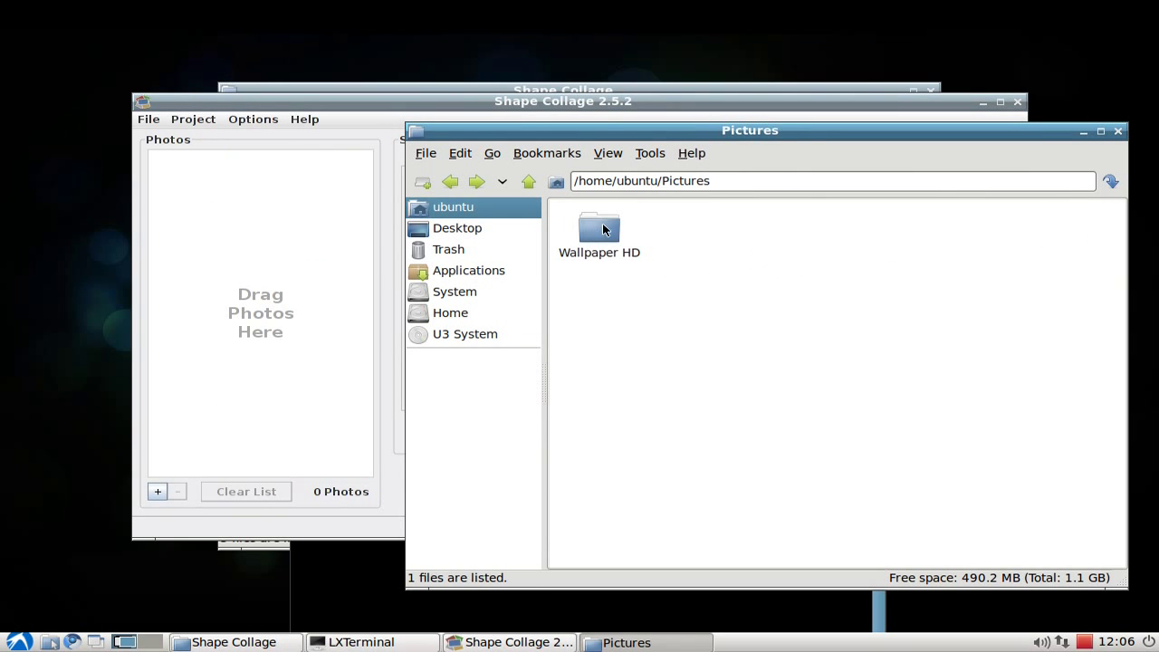
{"action": "left_click_drag", "start_coordinate": [602, 225], "coordinate": [322, 306]}
{"action": "left_click", "coordinate": [1083, 132]}
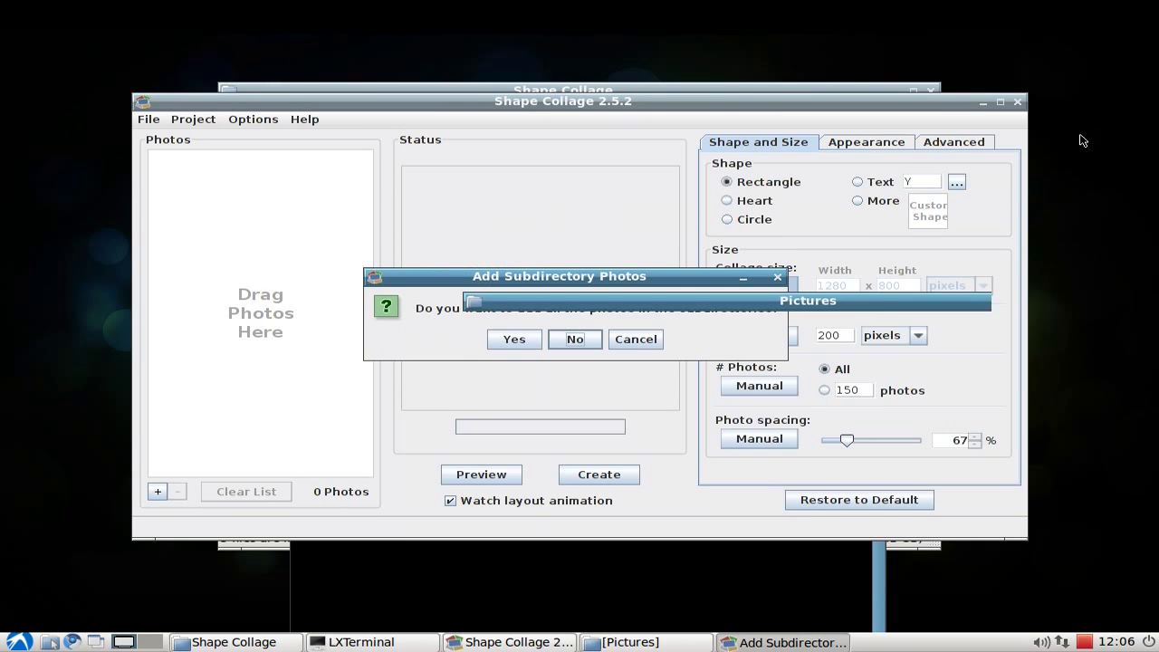
{"action": "left_click", "coordinate": [523, 338]}
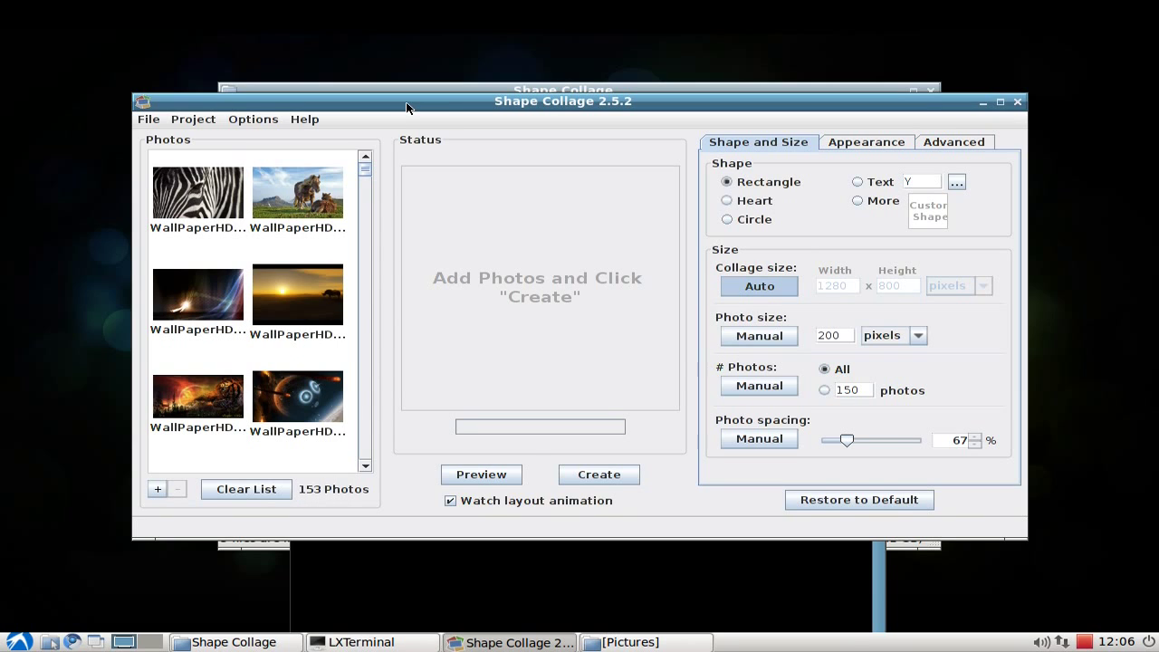
- Generate a rectangle layout preview of the 153 photos at 1917 × 1378
{"action": "left_click_drag", "start_coordinate": [407, 100], "coordinate": [407, 125]}
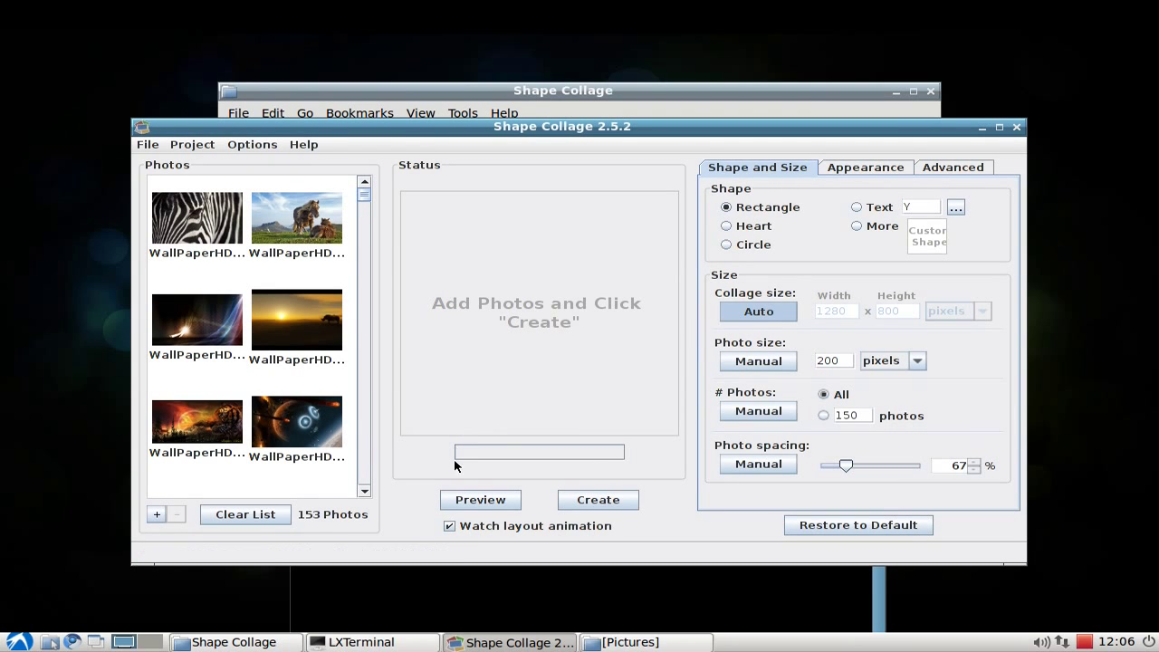
{"action": "left_click", "coordinate": [480, 499]}
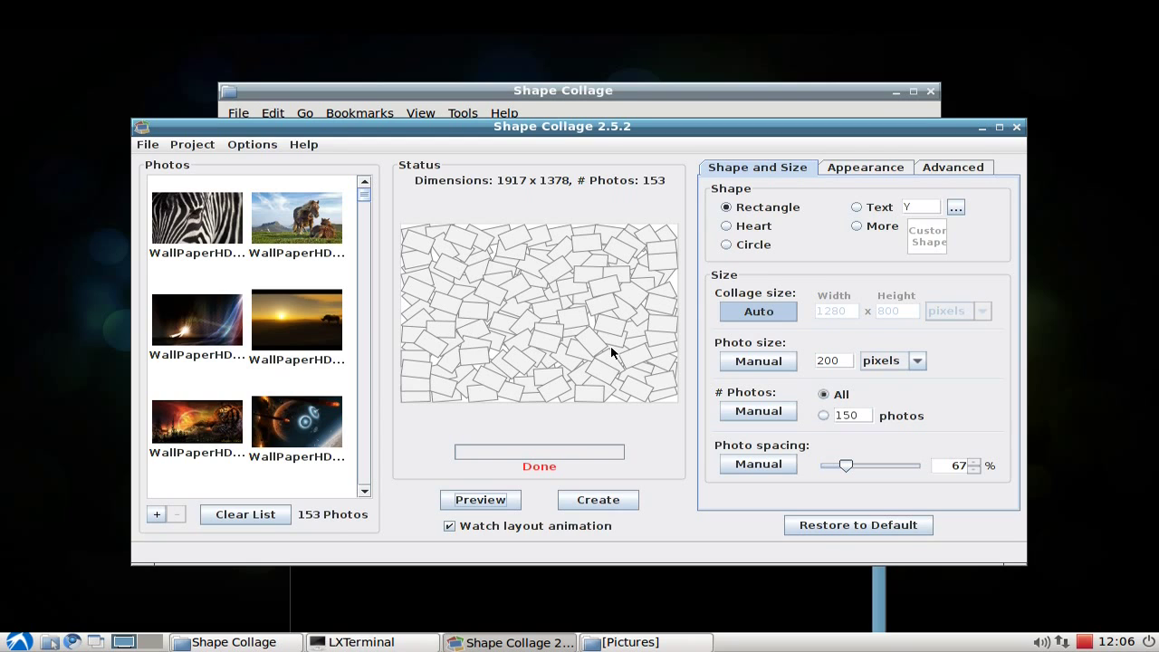
- Preview a heart-shaped layout, then set the shape to Text reading 'Happy Birthday'
{"action": "left_click", "coordinate": [726, 226]}
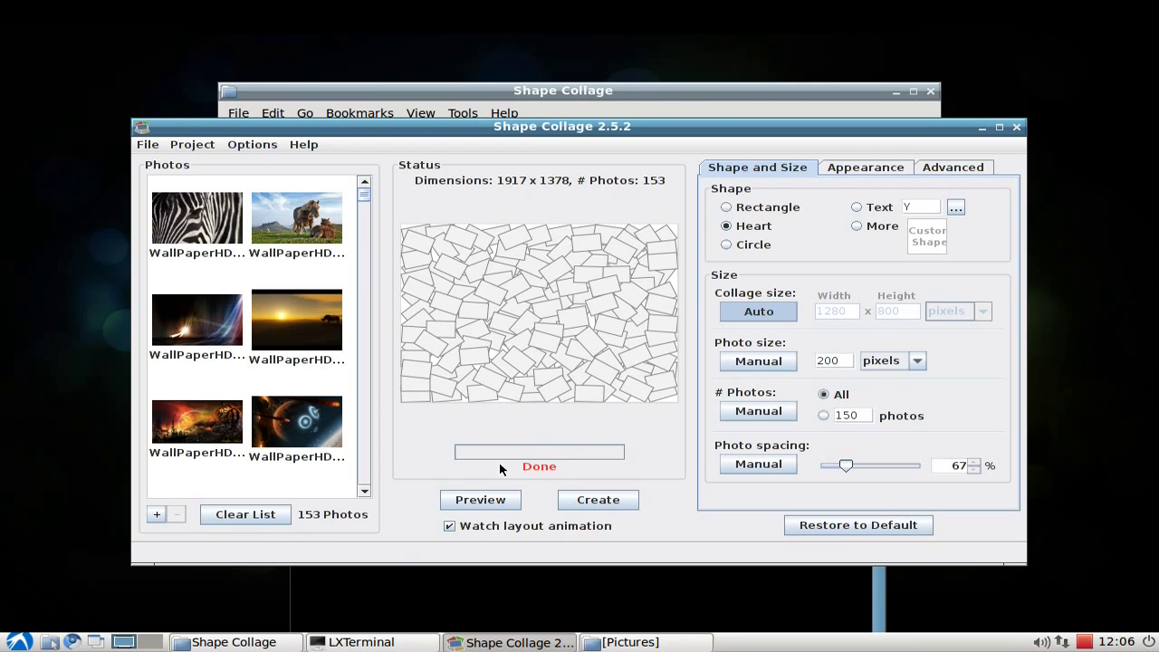
{"action": "left_click", "coordinate": [480, 500]}
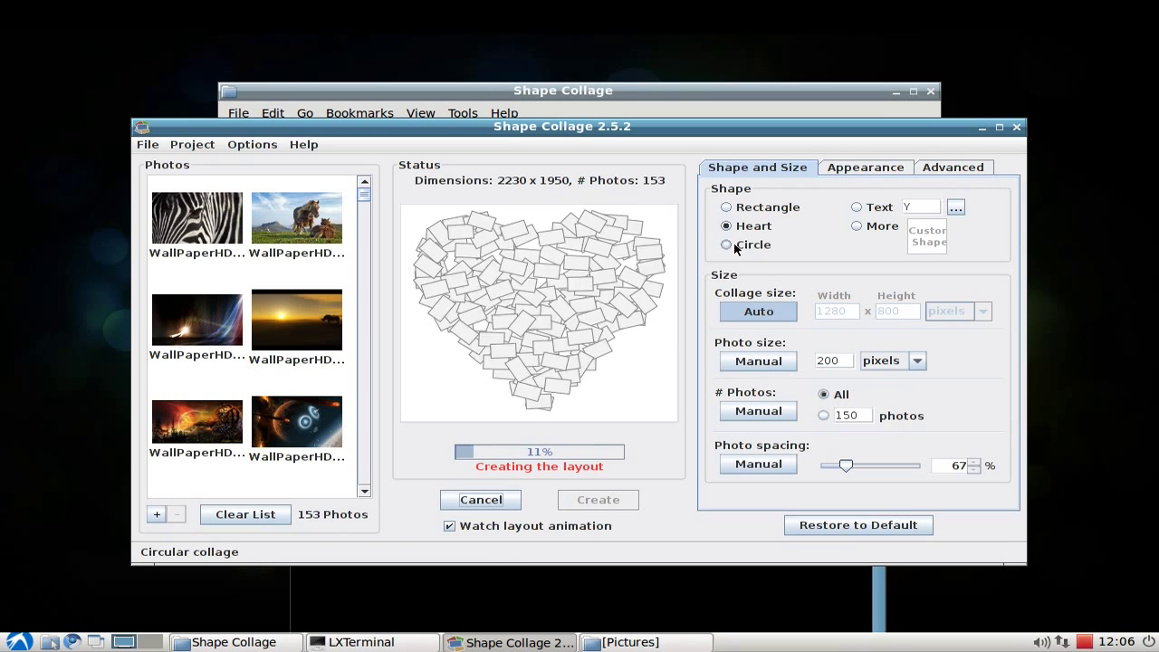
{"action": "left_click", "coordinate": [857, 208]}
{"action": "left_click", "coordinate": [924, 207]}
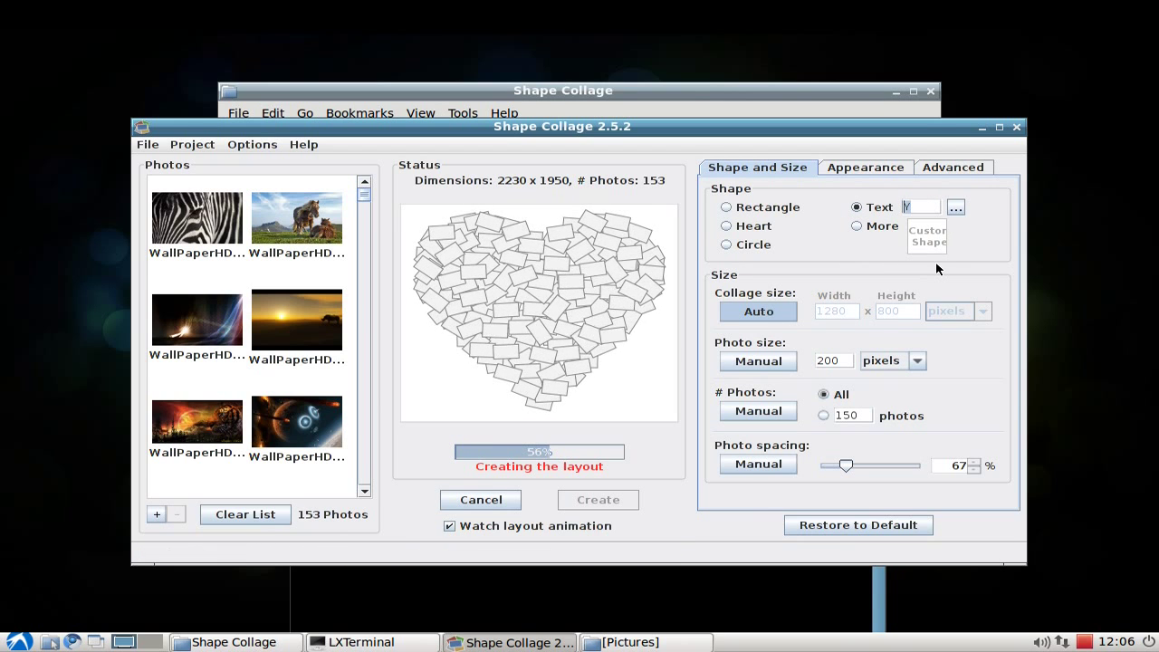
{"action": "type", "text": "Happy B"}
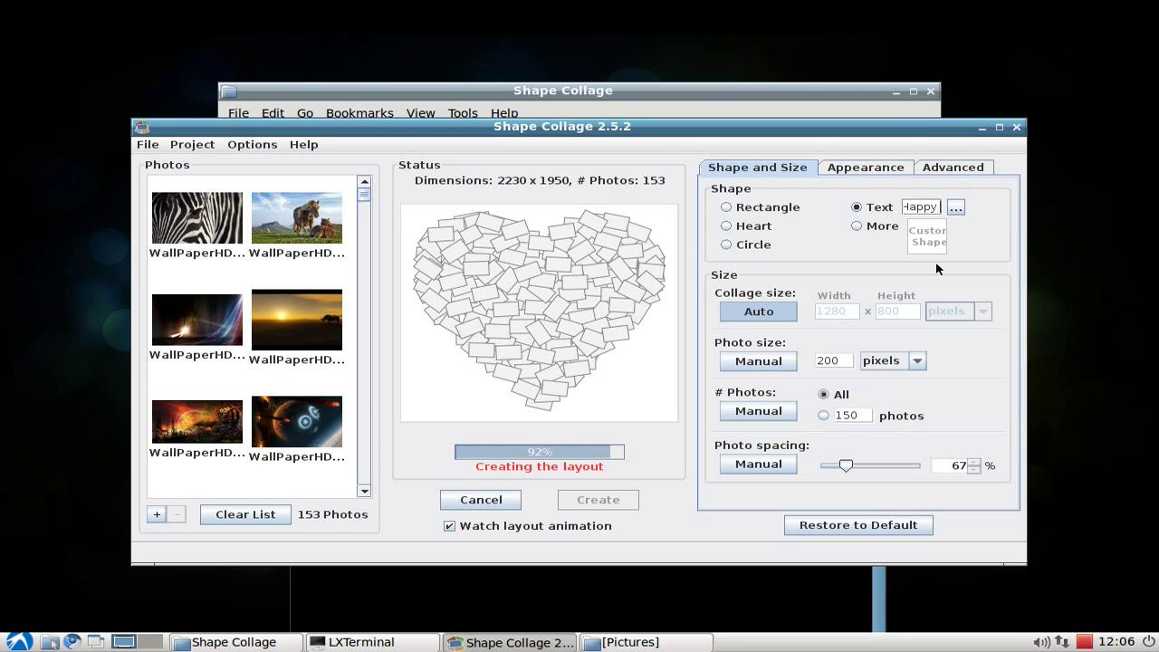
{"action": "type", "text": "irthday"}
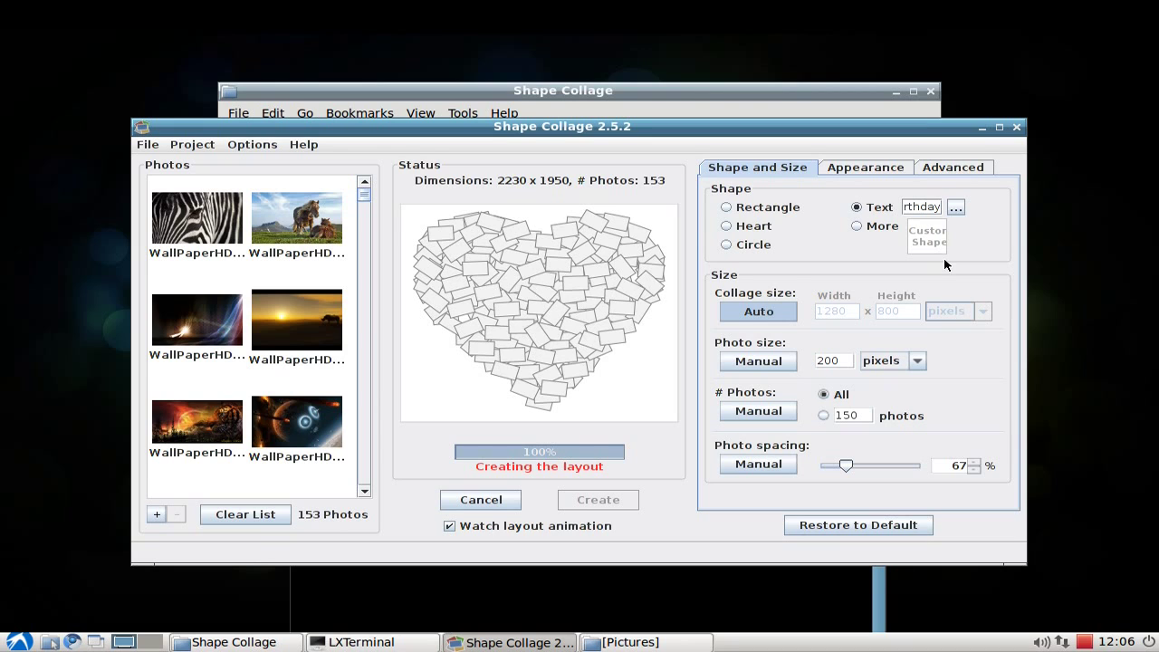
{"action": "left_click", "coordinate": [955, 207]}
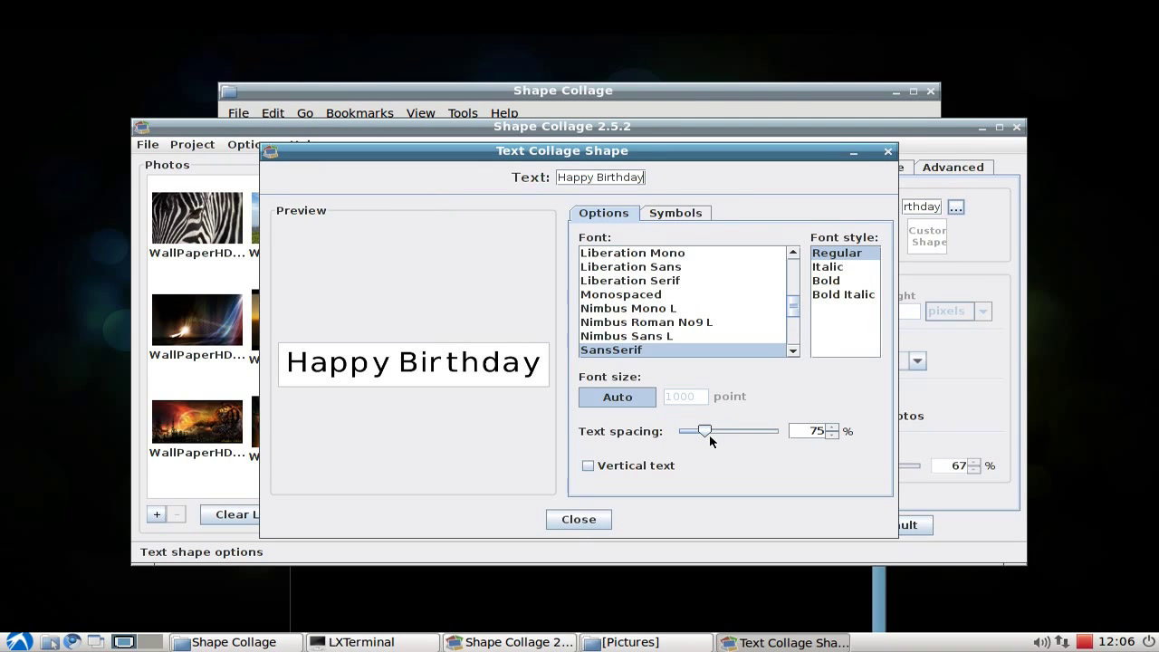
- Preview the 'Happy Birthday' text layout at 8092 × 1082, then open the Custom Collage Shape canvas
{"action": "left_click", "coordinate": [602, 523]}
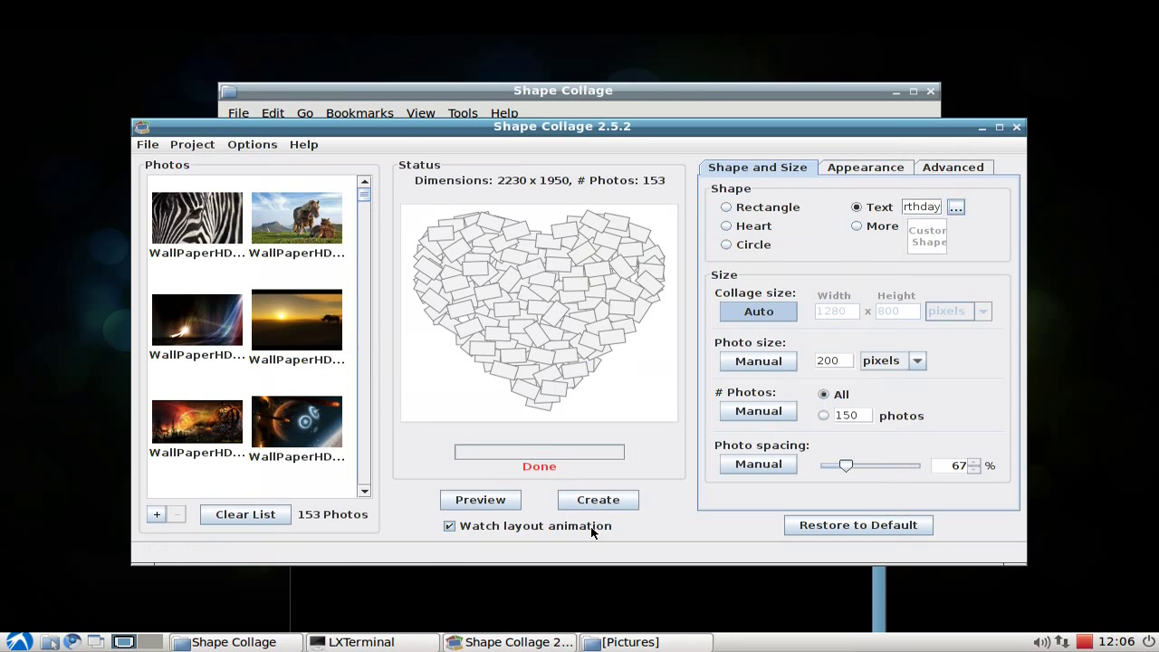
{"action": "left_click", "coordinate": [479, 499]}
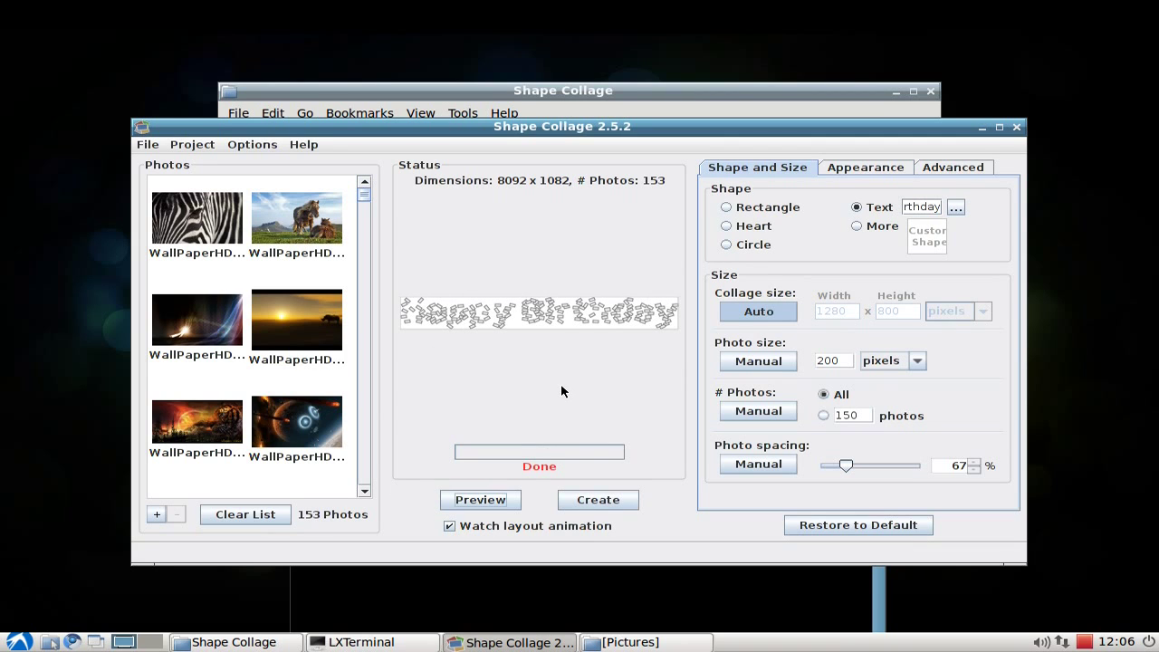
{"action": "left_click", "coordinate": [856, 226]}
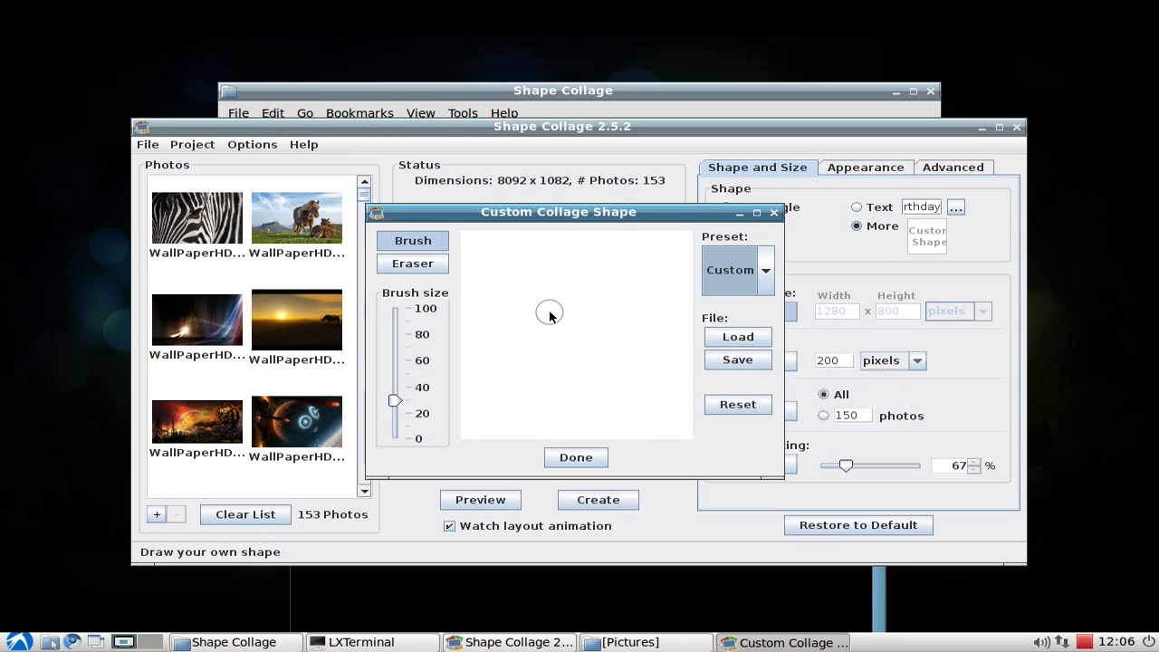
- Paint a smiley face — outline, eyes and smile — on the custom shape canvas
{"action": "mouse_move", "coordinate": [623, 252]}
{"action": "left_mouse_down"}
{"action": "mouse_move", "coordinate": [551, 256]}
{"action": "mouse_move", "coordinate": [497, 283]}
{"action": "mouse_move", "coordinate": [492, 368]}
{"action": "mouse_move", "coordinate": [520, 414]}
{"action": "mouse_move", "coordinate": [616, 429]}
{"action": "mouse_move", "coordinate": [651, 381]}
{"action": "mouse_move", "coordinate": [665, 309]}
{"action": "mouse_move", "coordinate": [628, 251]}
{"action": "left_mouse_up"}
{"action": "left_click_drag", "start_coordinate": [525, 311], "coordinate": [556, 309]}
{"action": "left_click_drag", "start_coordinate": [601, 307], "coordinate": [622, 306]}
{"action": "mouse_move", "coordinate": [556, 369]}
{"action": "left_mouse_down"}
{"action": "mouse_move", "coordinate": [534, 388]}
{"action": "mouse_move", "coordinate": [610, 370]}
{"action": "mouse_move", "coordinate": [616, 356]}
{"action": "left_mouse_up"}
{"action": "mouse_move", "coordinate": [571, 389]}
{"action": "left_mouse_down"}
{"action": "mouse_move", "coordinate": [530, 360]}
{"action": "mouse_move", "coordinate": [576, 395]}
{"action": "left_mouse_up"}
- Accept the smiley shape, preview its 2571 × 2507 layout, and reopen the shape drawing
{"action": "left_click", "coordinate": [584, 457]}
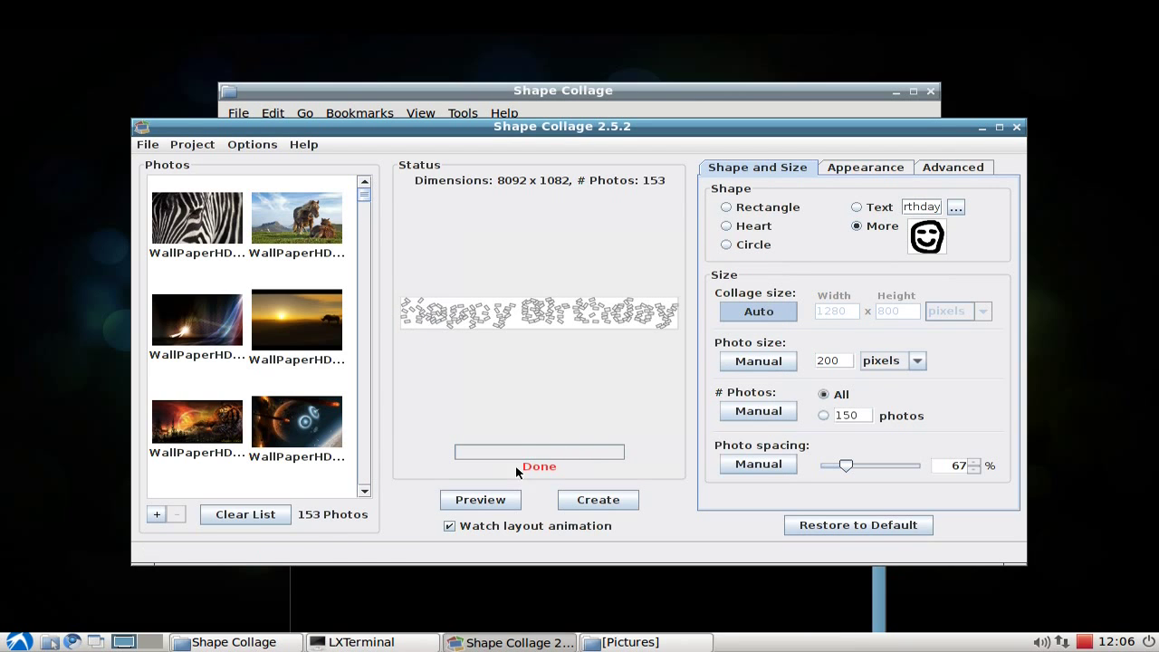
{"action": "left_click", "coordinate": [487, 499]}
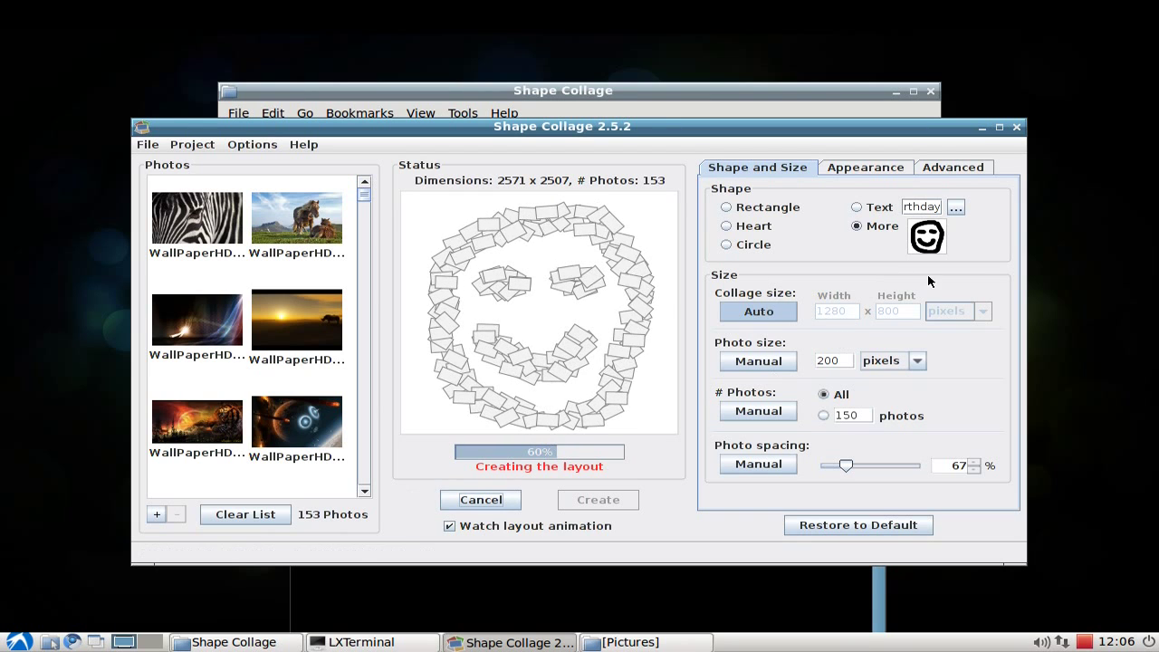
{"action": "left_click", "coordinate": [857, 225]}
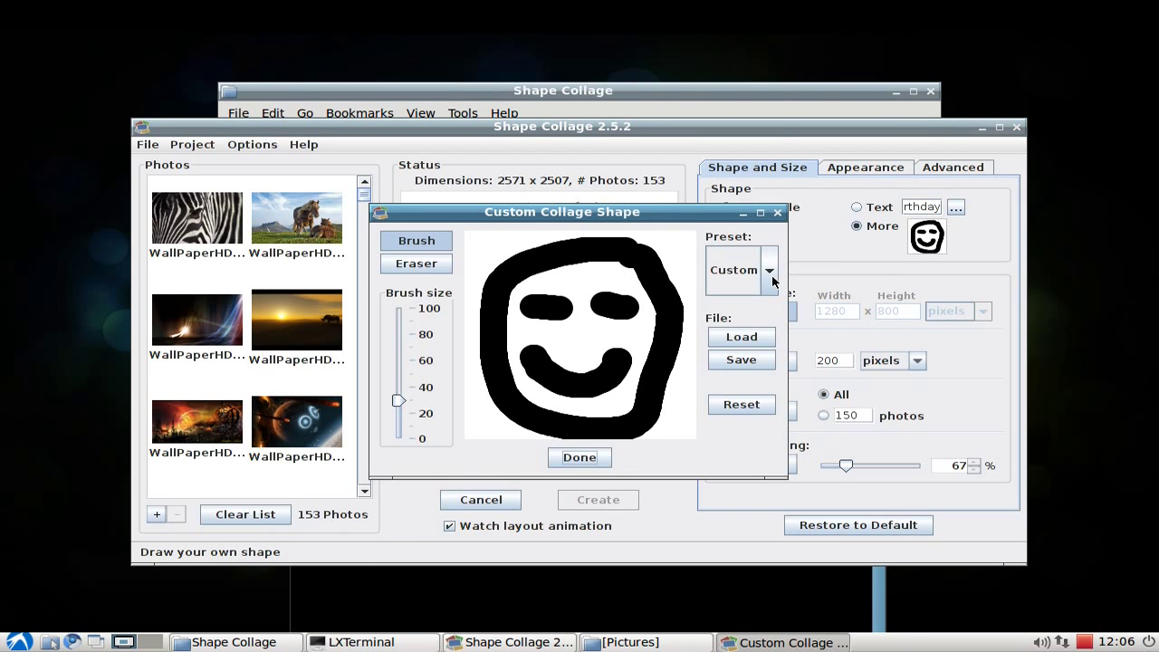
- Choose the world map preset shape and preview the 153-photo layout at 3907 × 2083
{"action": "left_click", "coordinate": [771, 271]}
{"action": "scroll", "coordinate": [775, 262], "scroll_direction": "down", "scroll_amount": 2}
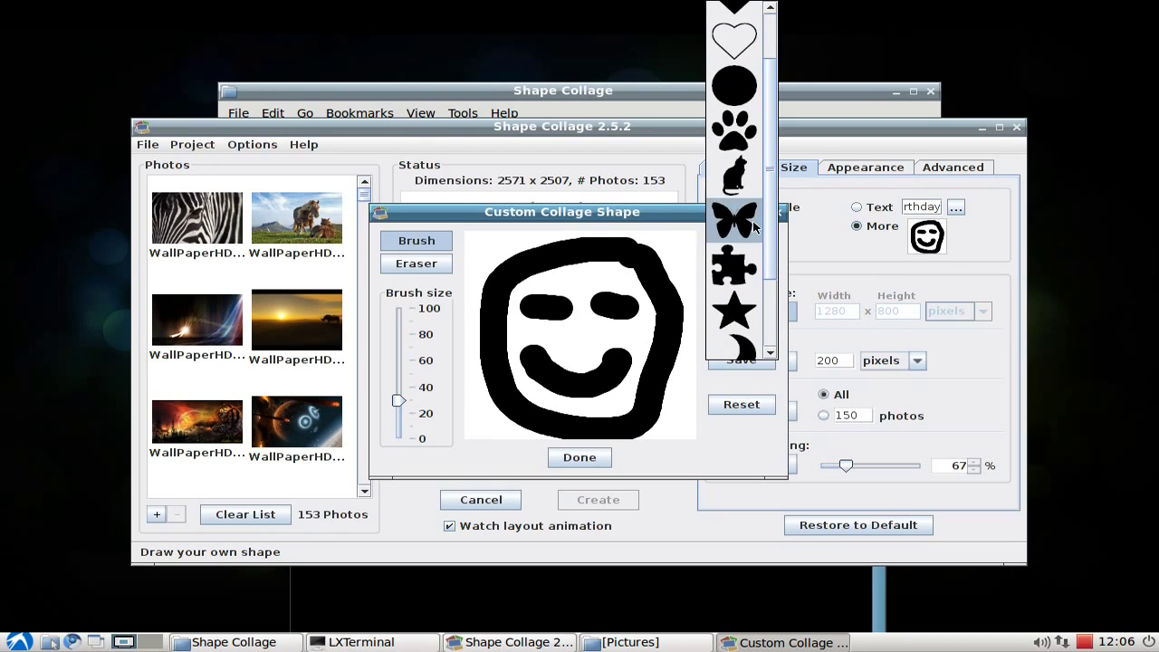
{"action": "scroll", "coordinate": [775, 275], "scroll_direction": "down", "scroll_amount": 3}
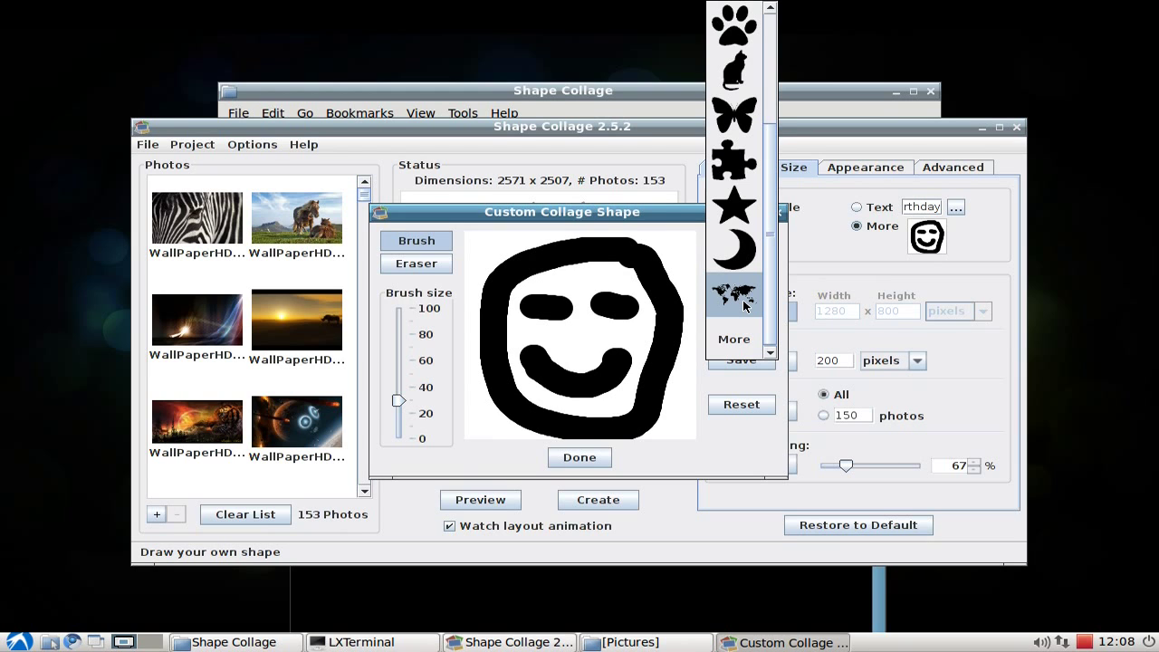
{"action": "left_click", "coordinate": [743, 303]}
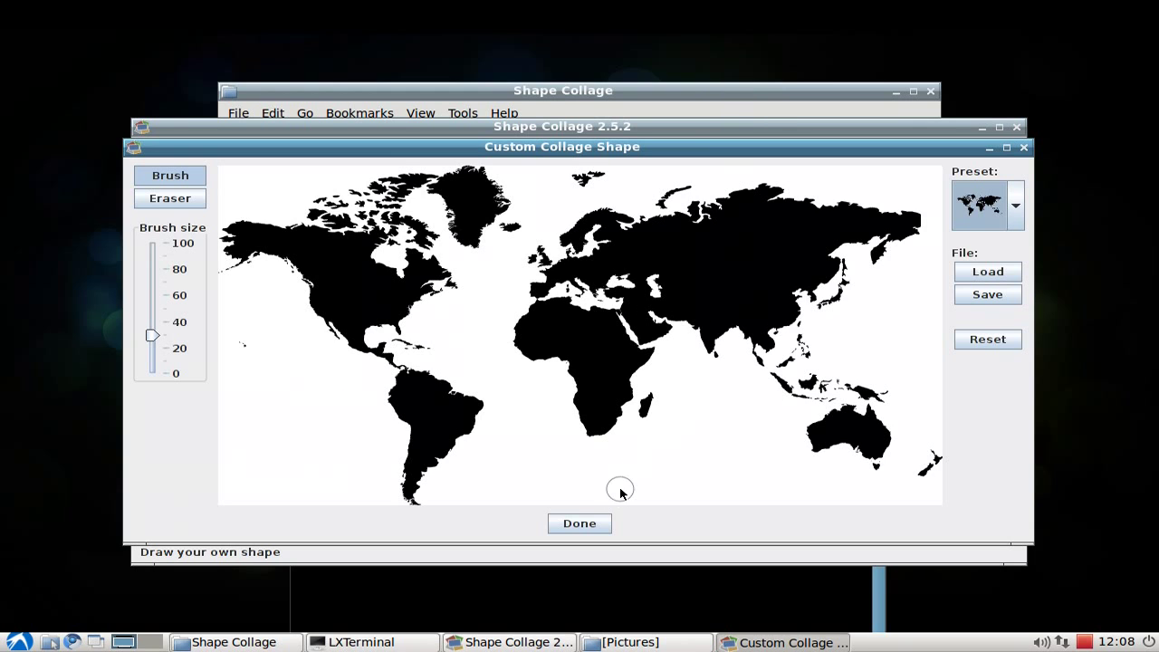
{"action": "left_click", "coordinate": [586, 522]}
{"action": "left_click", "coordinate": [475, 499]}
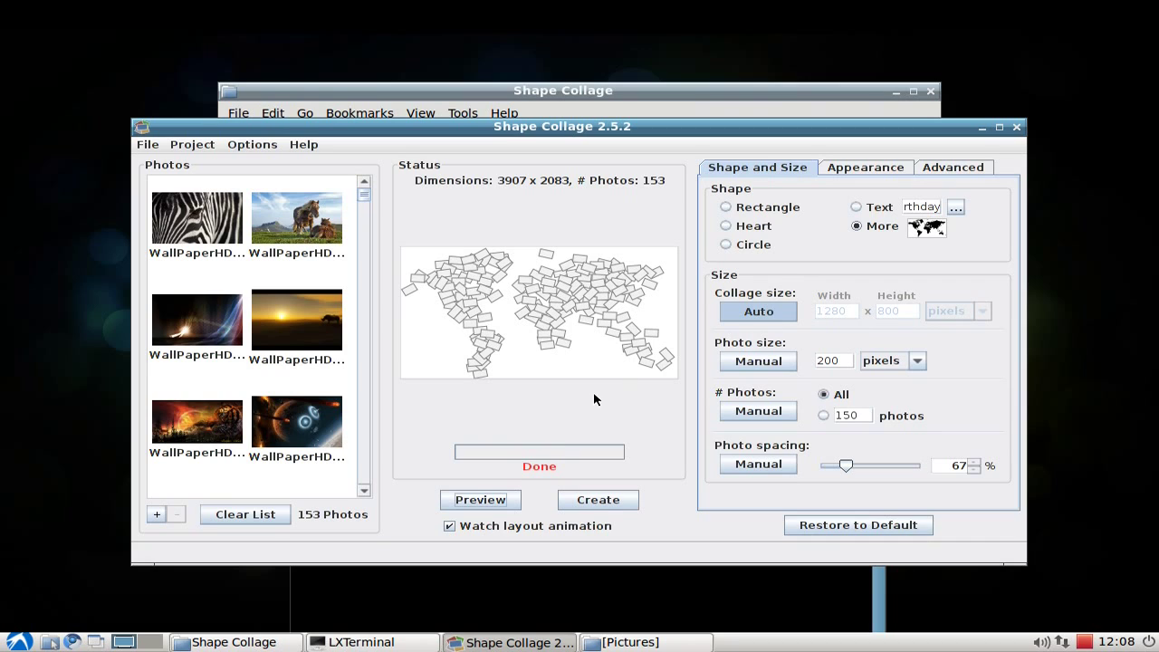
- Switch the collage back to a rectangle and save it as JPEG 'Test' on the Desktop
{"action": "left_click", "coordinate": [727, 208]}
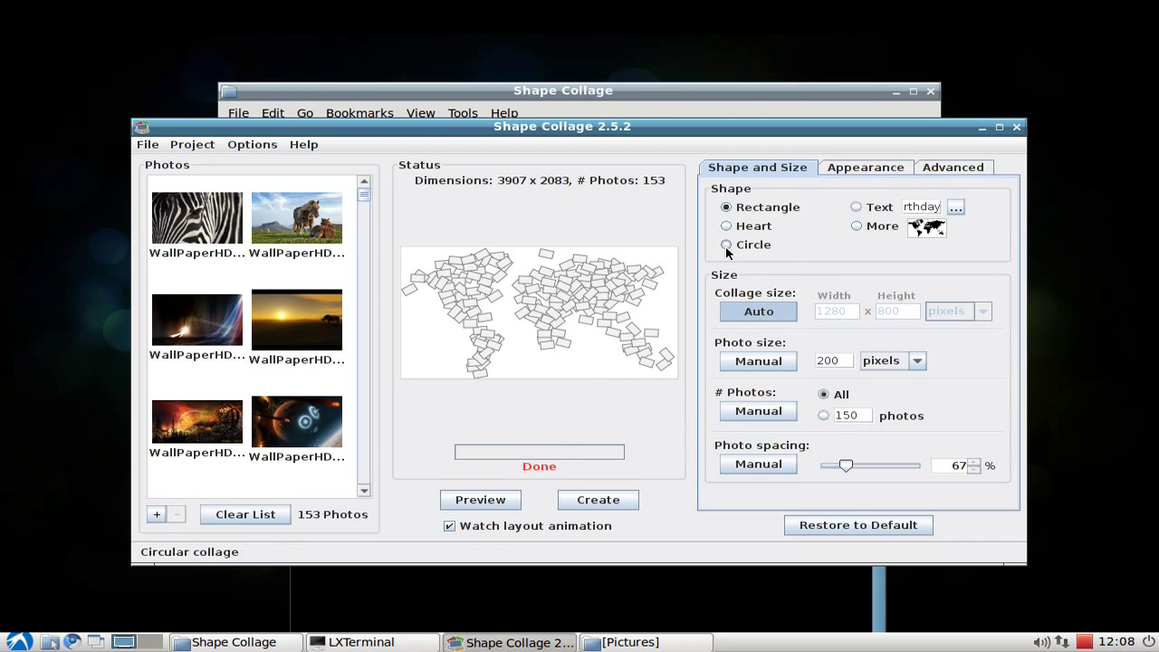
{"action": "left_click", "coordinate": [618, 505]}
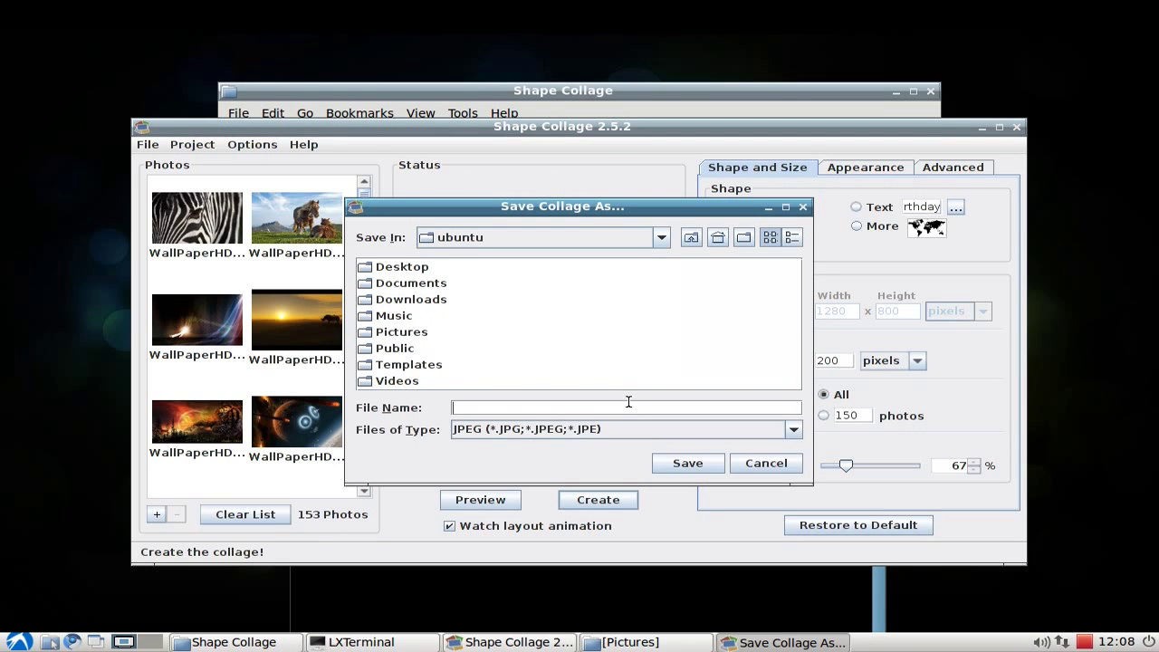
{"action": "double_click", "coordinate": [418, 268]}
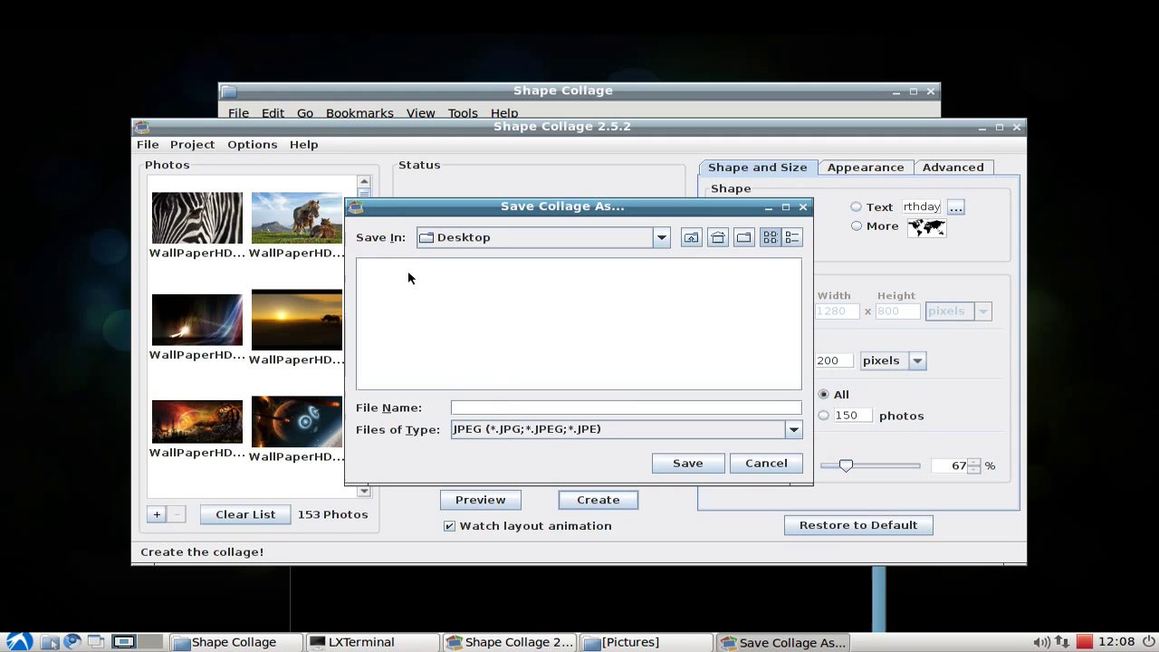
{"action": "left_click", "coordinate": [489, 407]}
{"action": "type", "text": "Test"}
{"action": "left_click", "coordinate": [548, 429]}
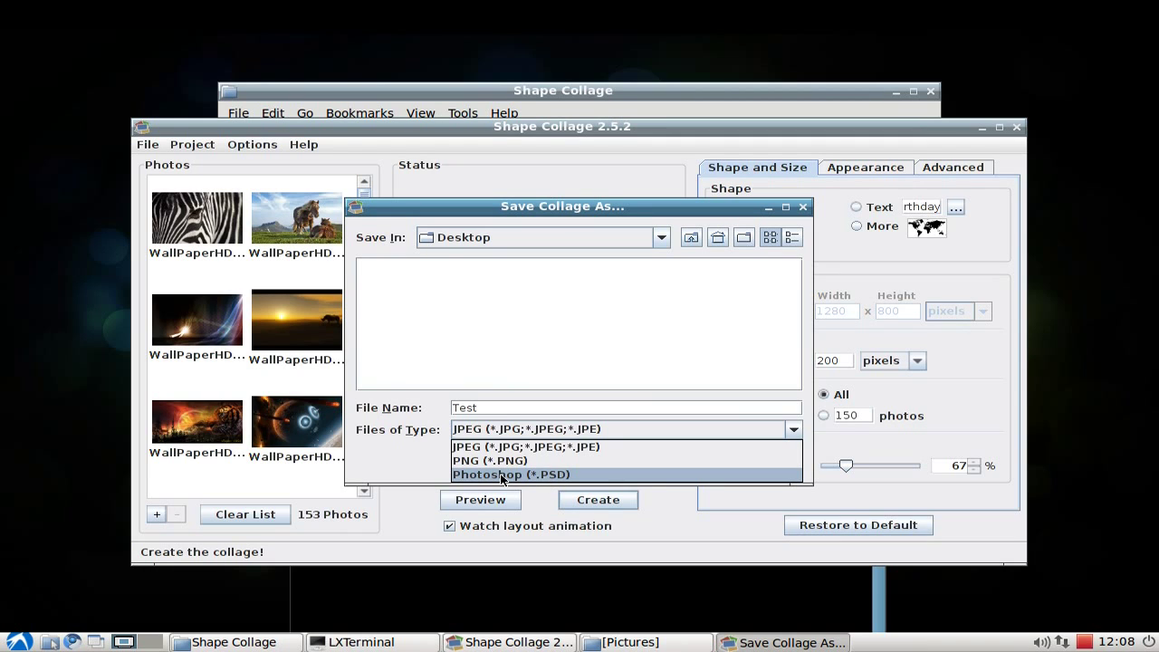
{"action": "left_click", "coordinate": [550, 449]}
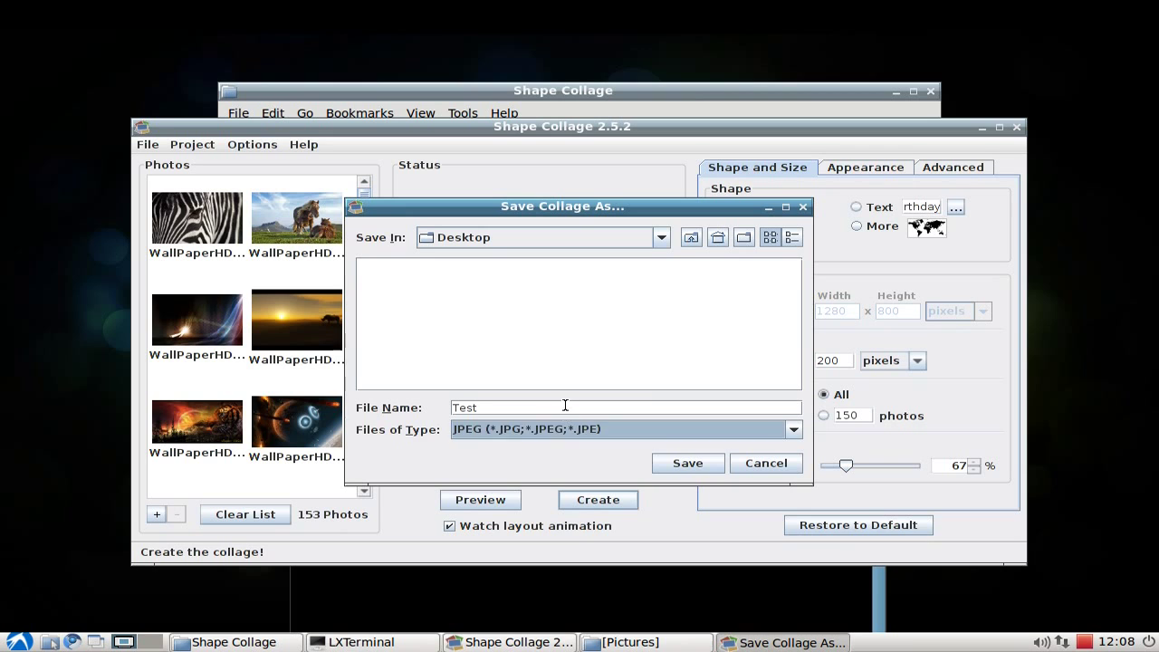
{"action": "left_click", "coordinate": [686, 463]}
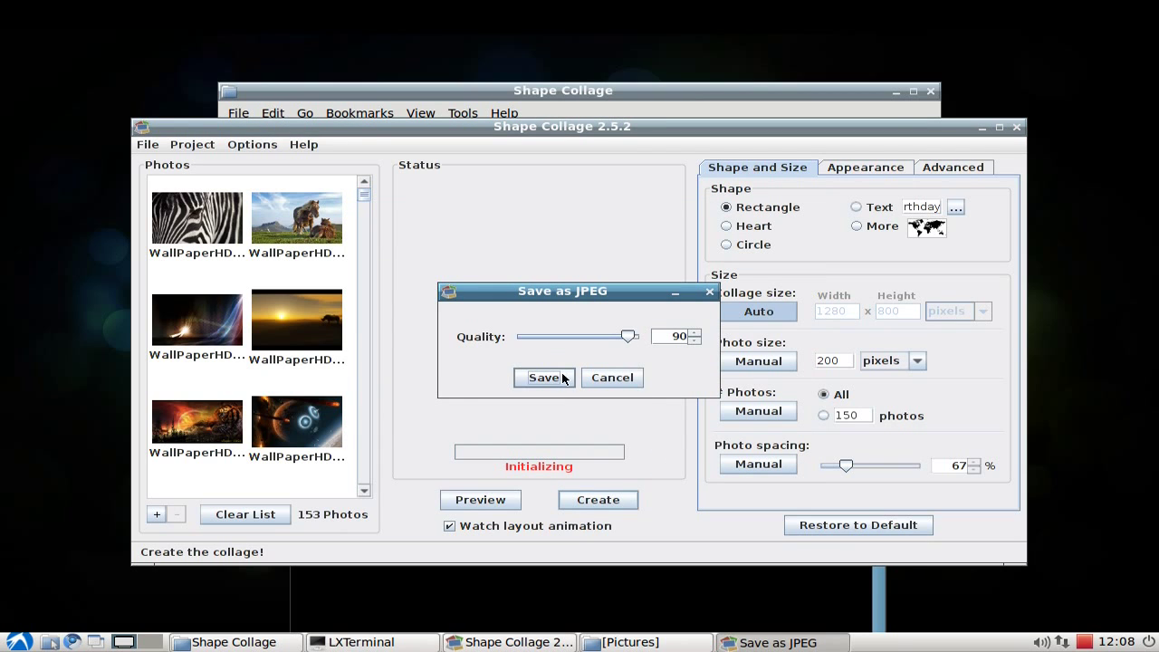
- Accept JPEG quality 90 to build the collage, then return Collage size to Auto
{"action": "left_click", "coordinate": [561, 377]}
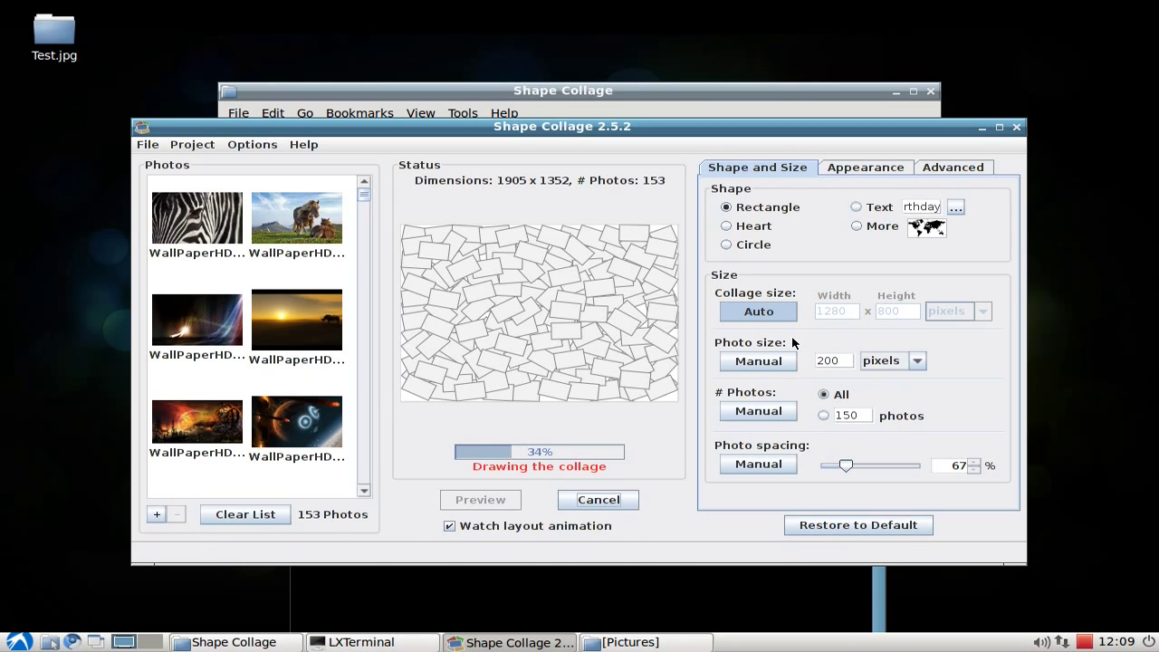
{"action": "left_click", "coordinate": [775, 312]}
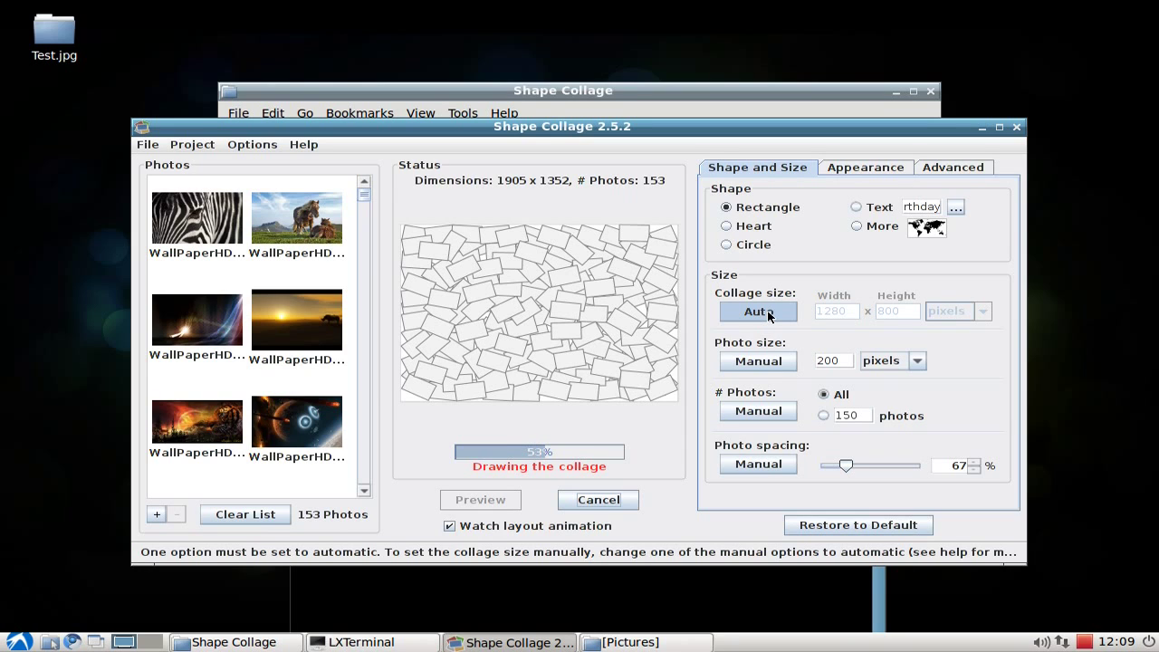
{"action": "left_click", "coordinate": [767, 314]}
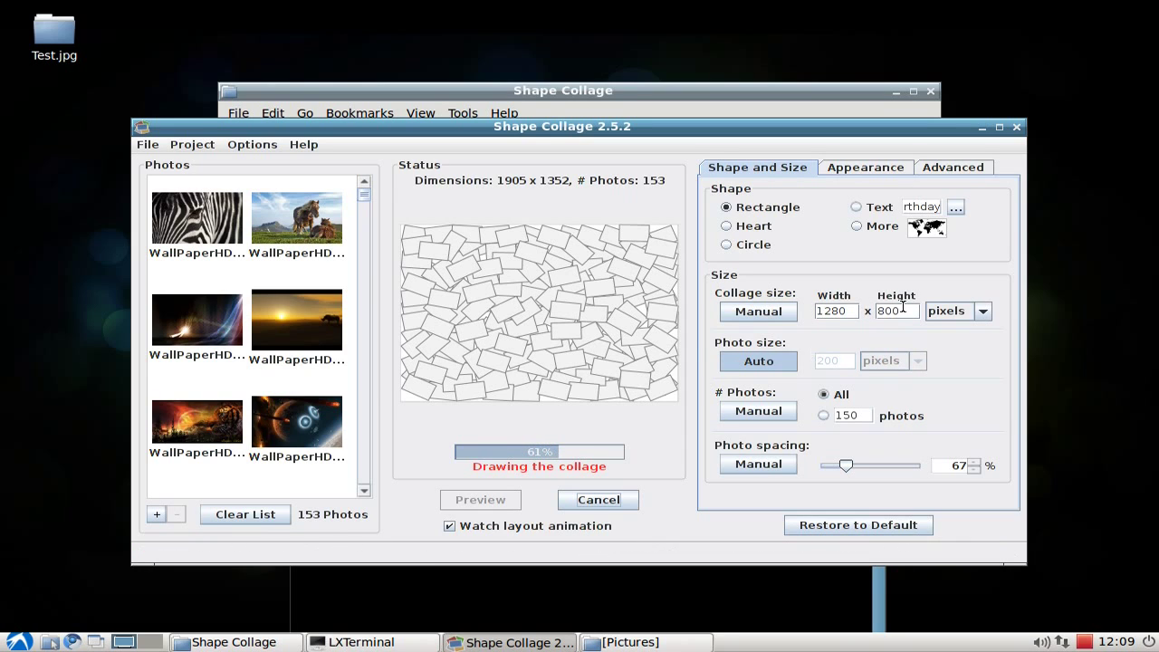
{"action": "left_click", "coordinate": [759, 361]}
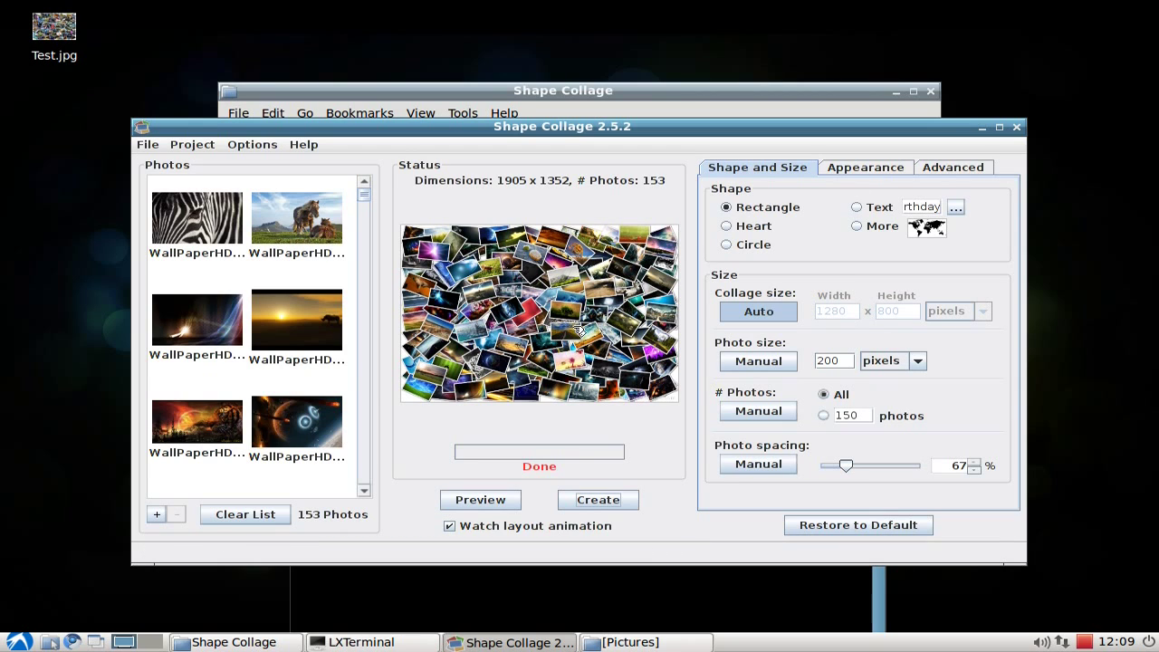
{"action": "left_click", "coordinate": [55, 31]}
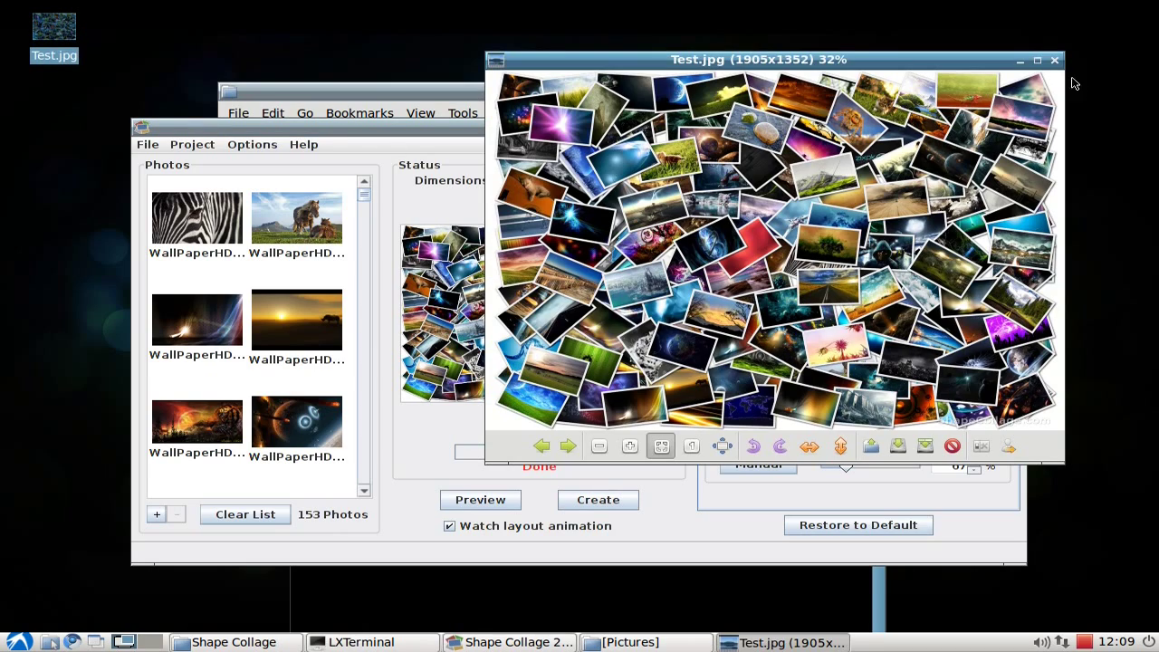
{"action": "left_click", "coordinate": [1036, 59]}
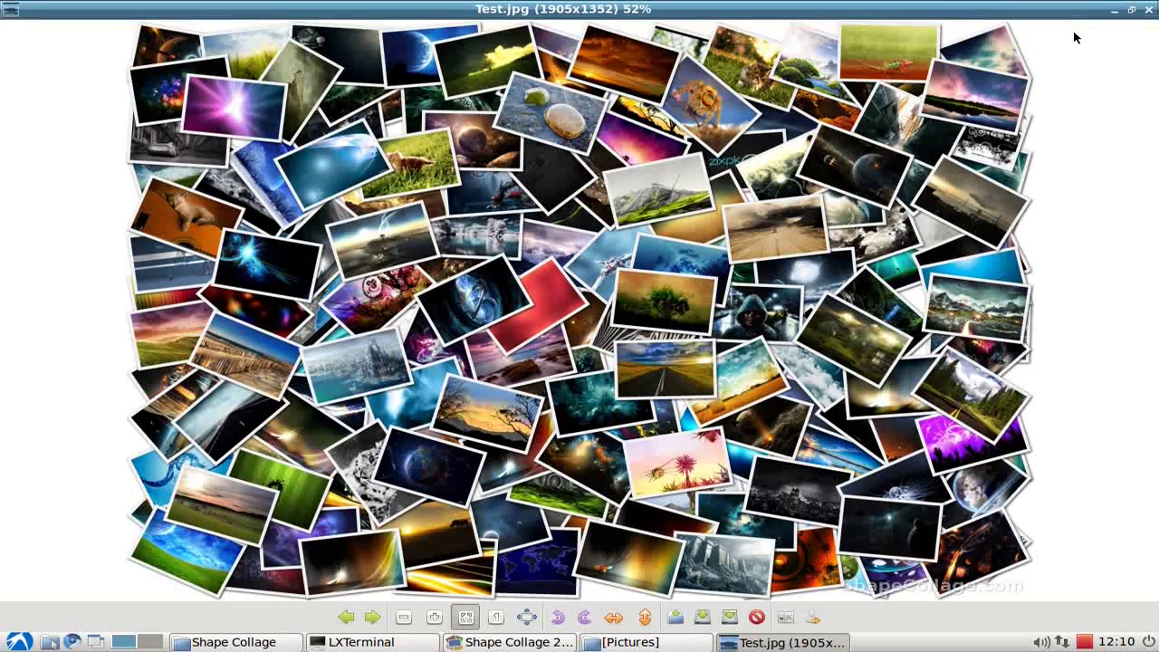
{"action": "left_click", "coordinate": [1147, 9]}
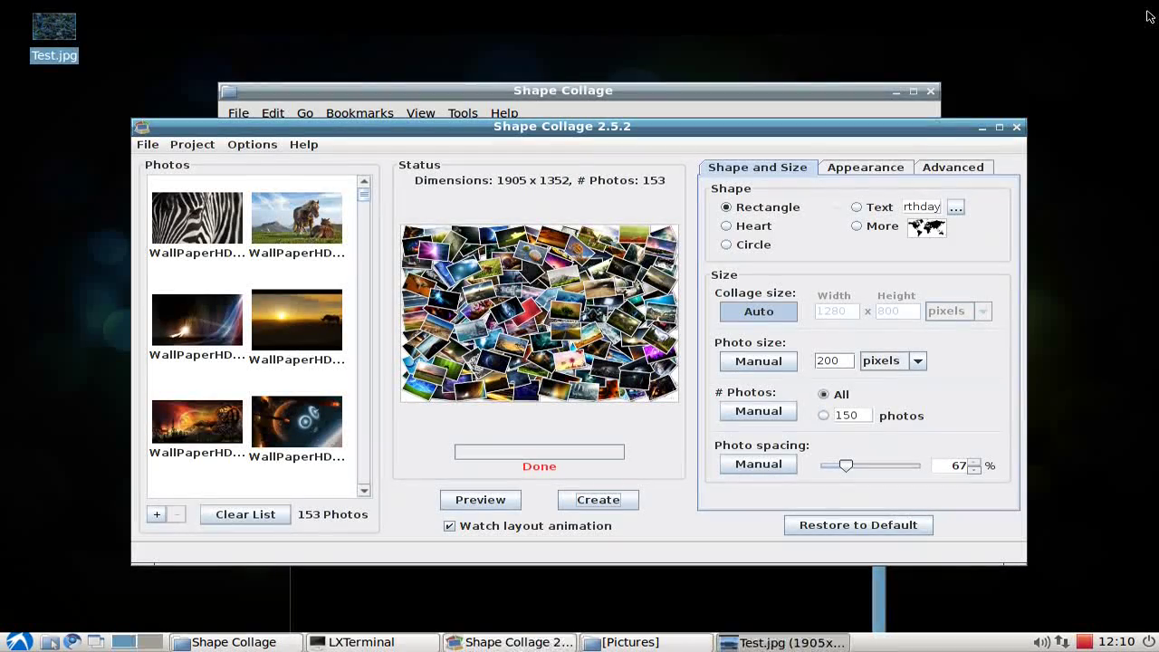
- View the Appearance tab, then the Advanced tab with rotation 0° ±60° and 1% shadow offsets
{"action": "left_click", "coordinate": [867, 170]}
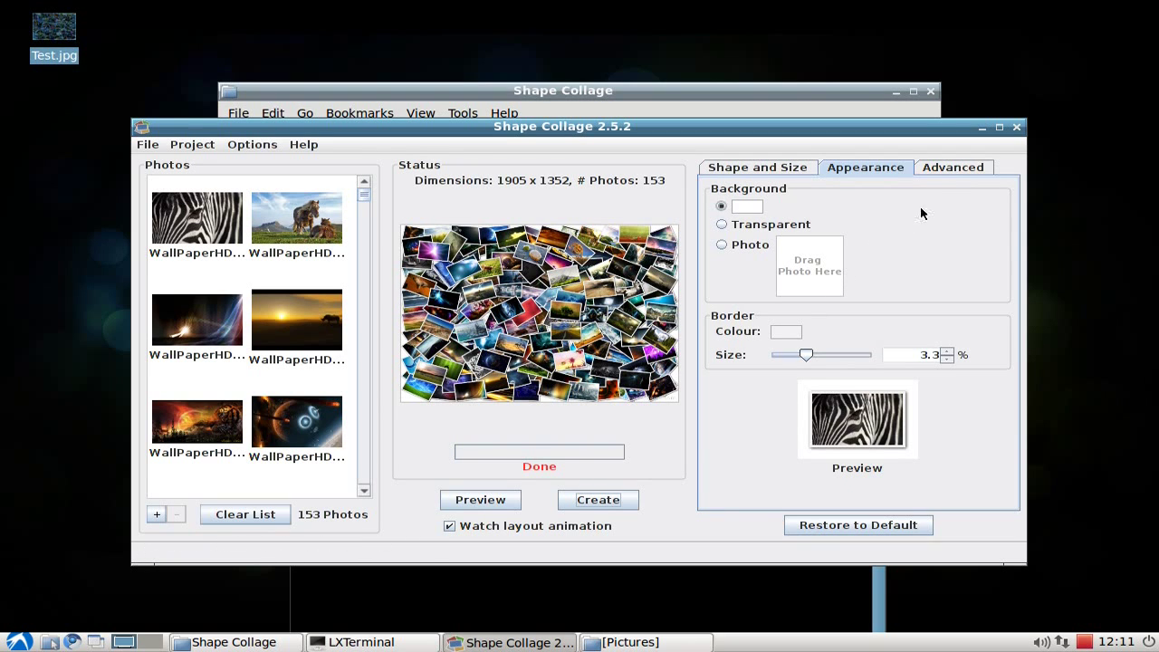
{"action": "left_click", "coordinate": [958, 171]}
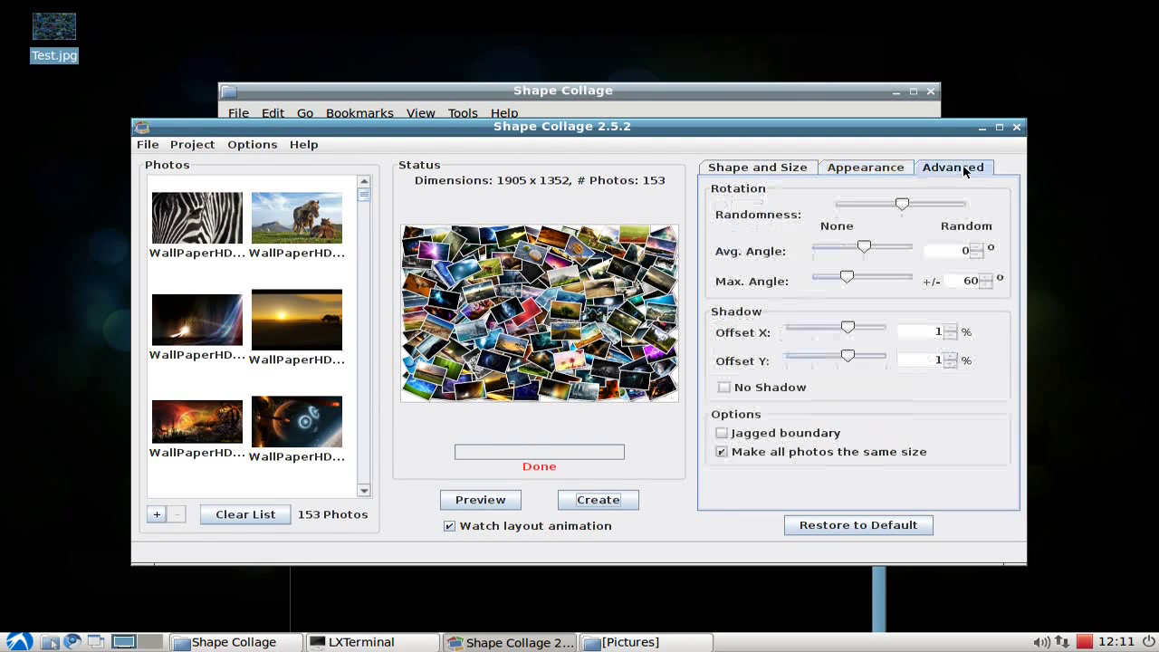
- Untick 'Make all photos the same size' and delete the old Test.jpg from the desktop
{"action": "left_click", "coordinate": [864, 455]}
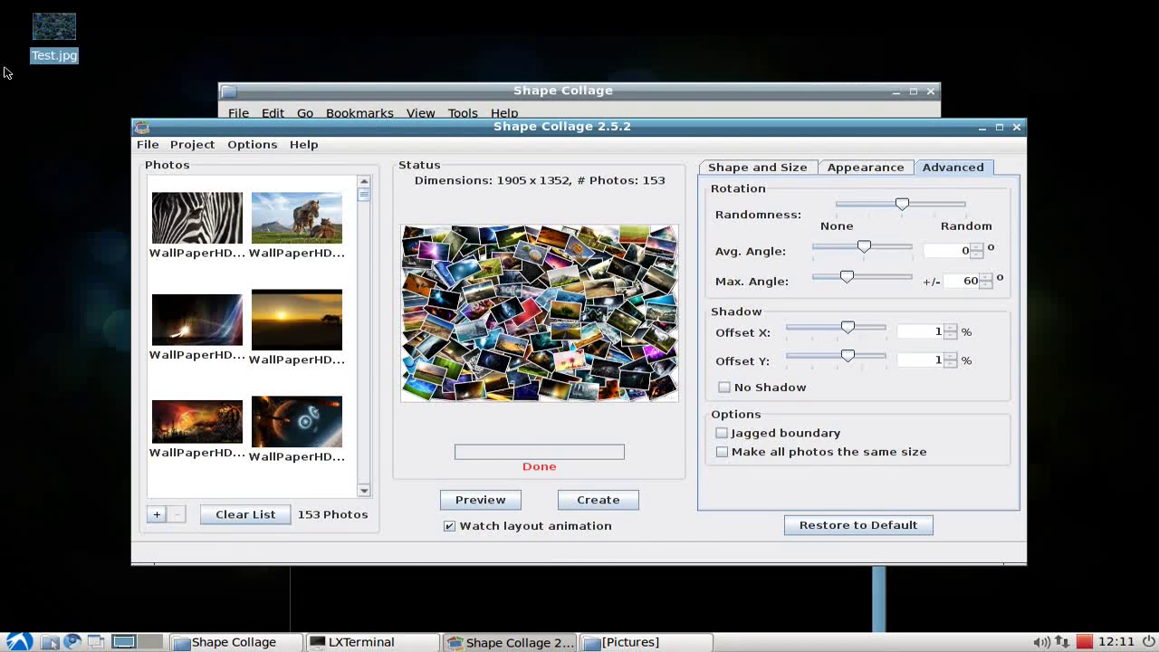
{"action": "left_click", "coordinate": [60, 76]}
{"action": "left_click", "coordinate": [54, 31]}
{"action": "key", "text": "Delete"}
{"action": "key", "text": "Return"}
- Recreate the collage and save it as Test with the default JPEG quality
{"action": "left_click", "coordinate": [618, 507]}
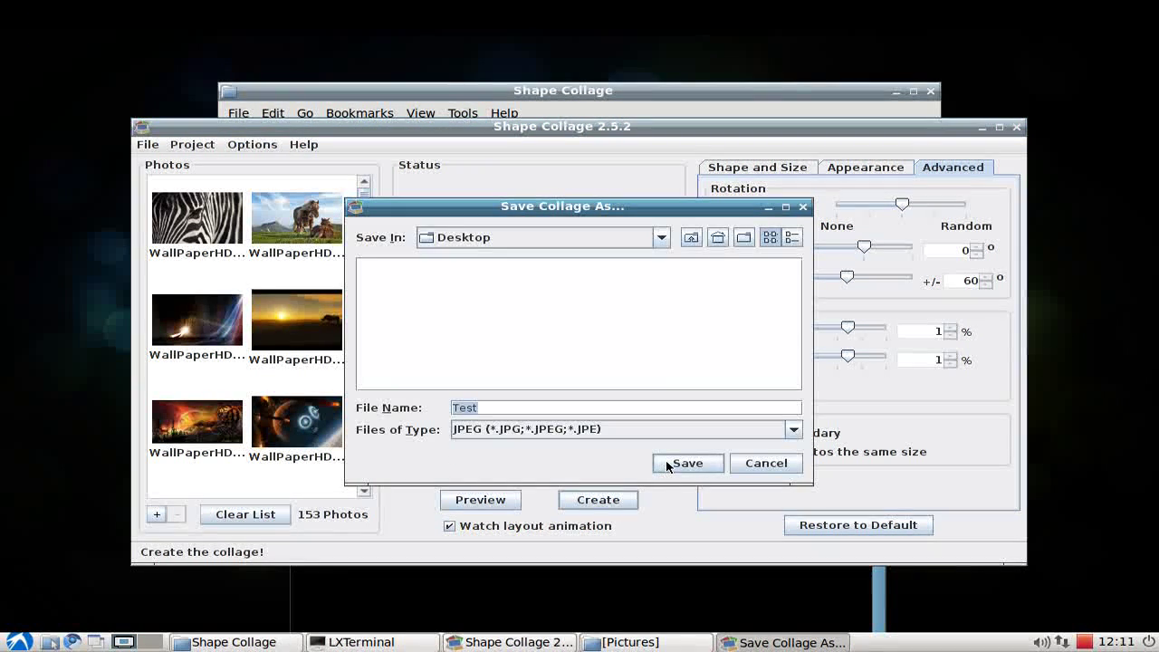
{"action": "left_click", "coordinate": [681, 465]}
{"action": "left_click", "coordinate": [543, 382]}
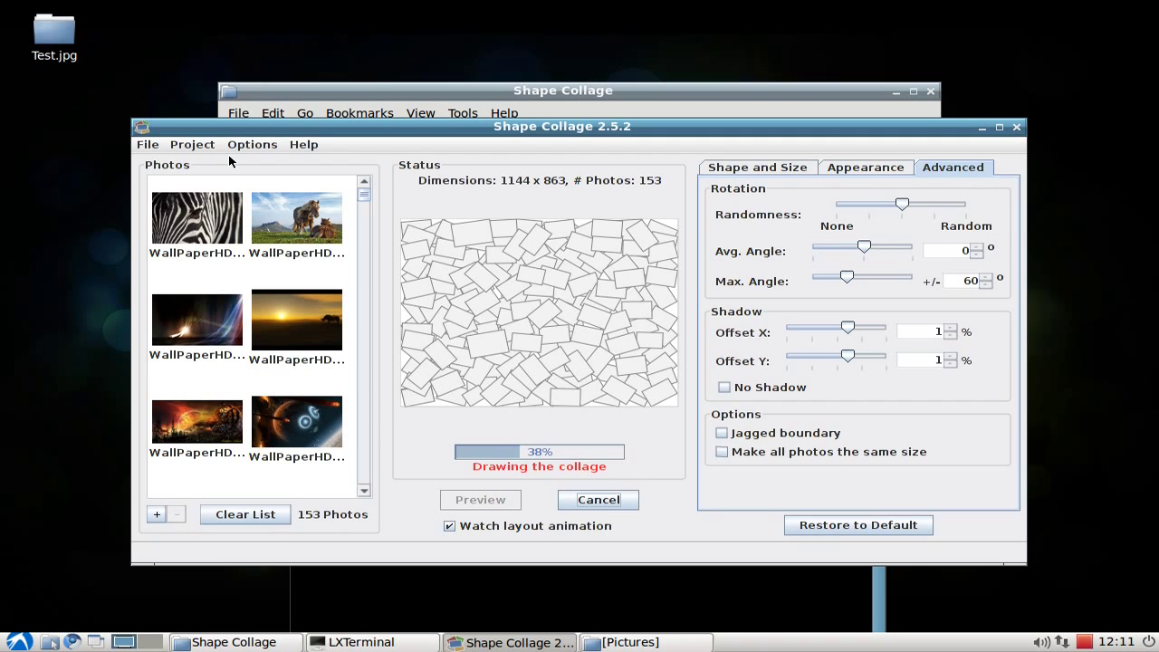
- Browse the Project, Options and Help menus, then open and cancel File > Add Photos From Web
{"action": "left_click", "coordinate": [194, 145]}
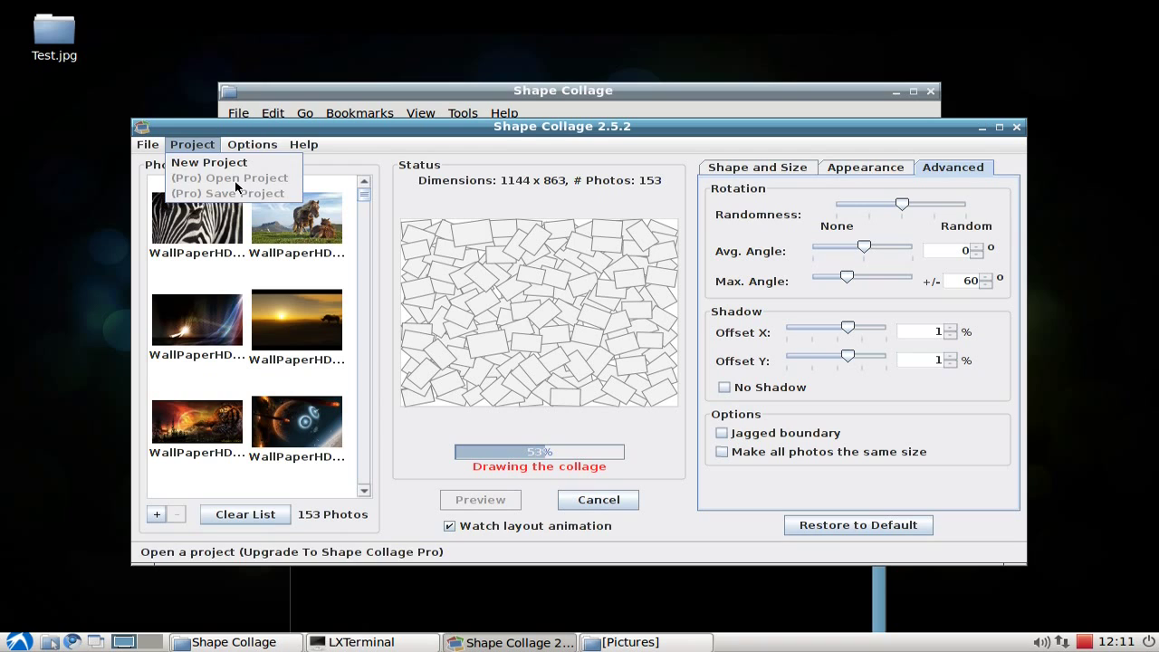
{"action": "mouse_move", "coordinate": [249, 145]}
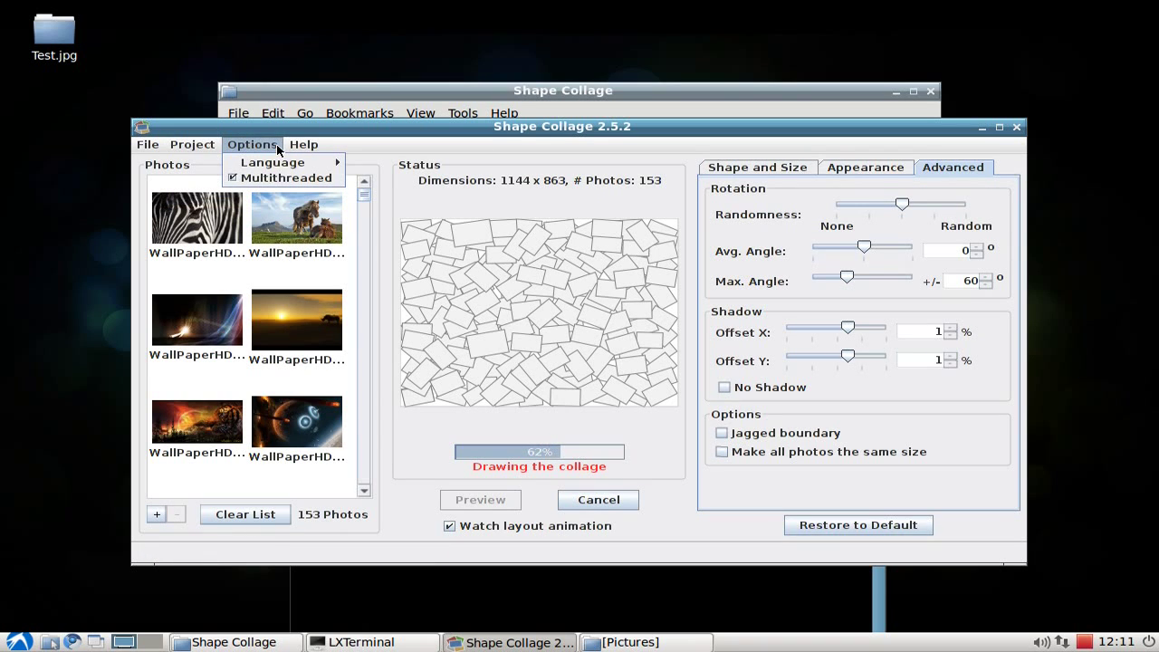
{"action": "mouse_move", "coordinate": [311, 149]}
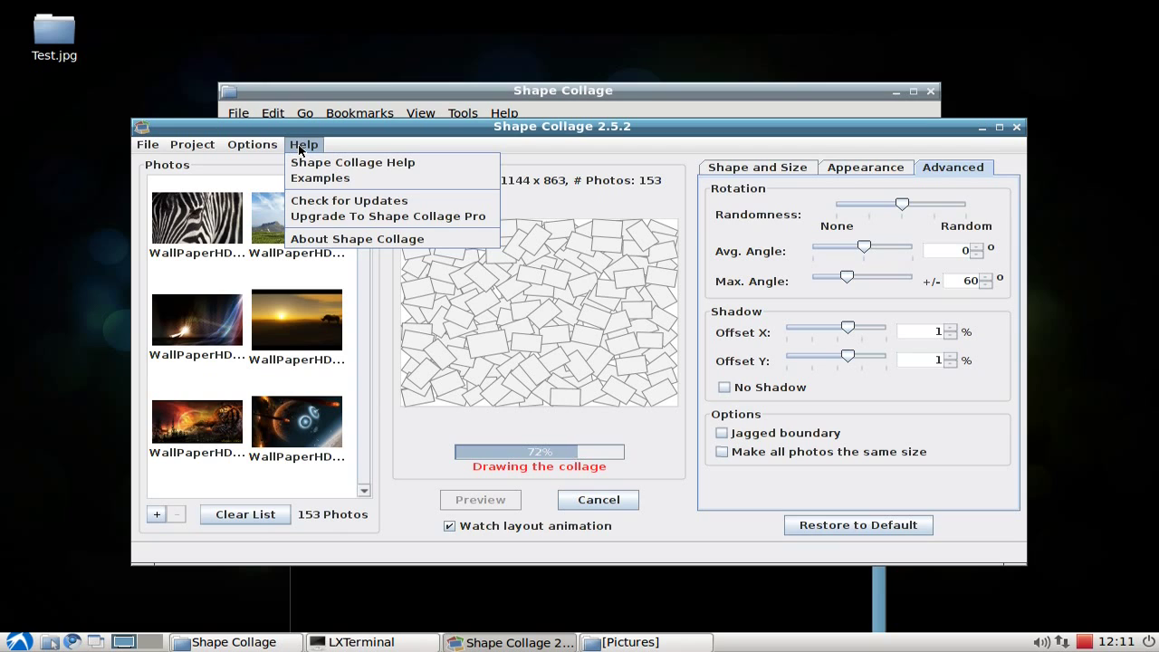
{"action": "mouse_move", "coordinate": [143, 150]}
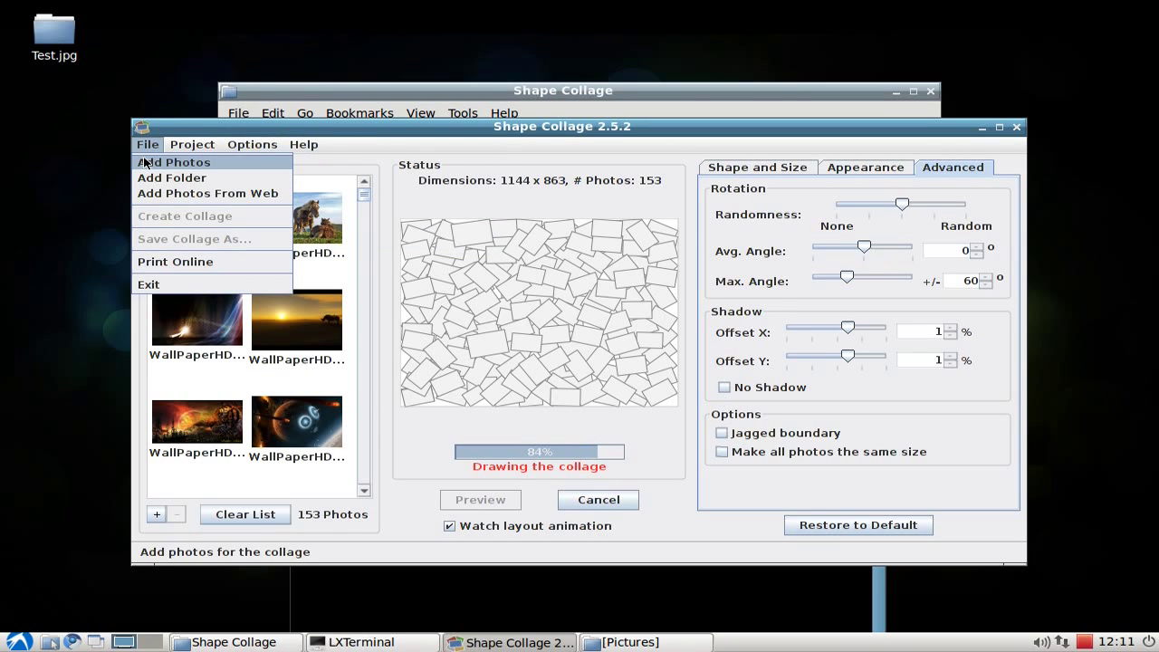
{"action": "left_click", "coordinate": [191, 196]}
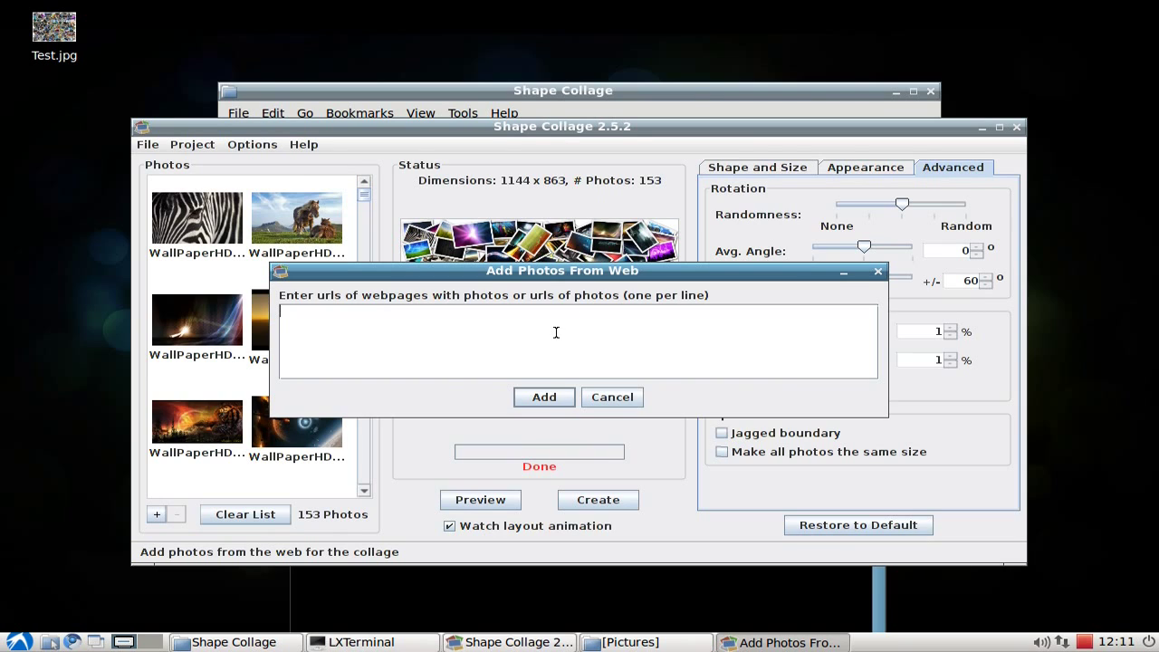
{"action": "left_click", "coordinate": [597, 405]}
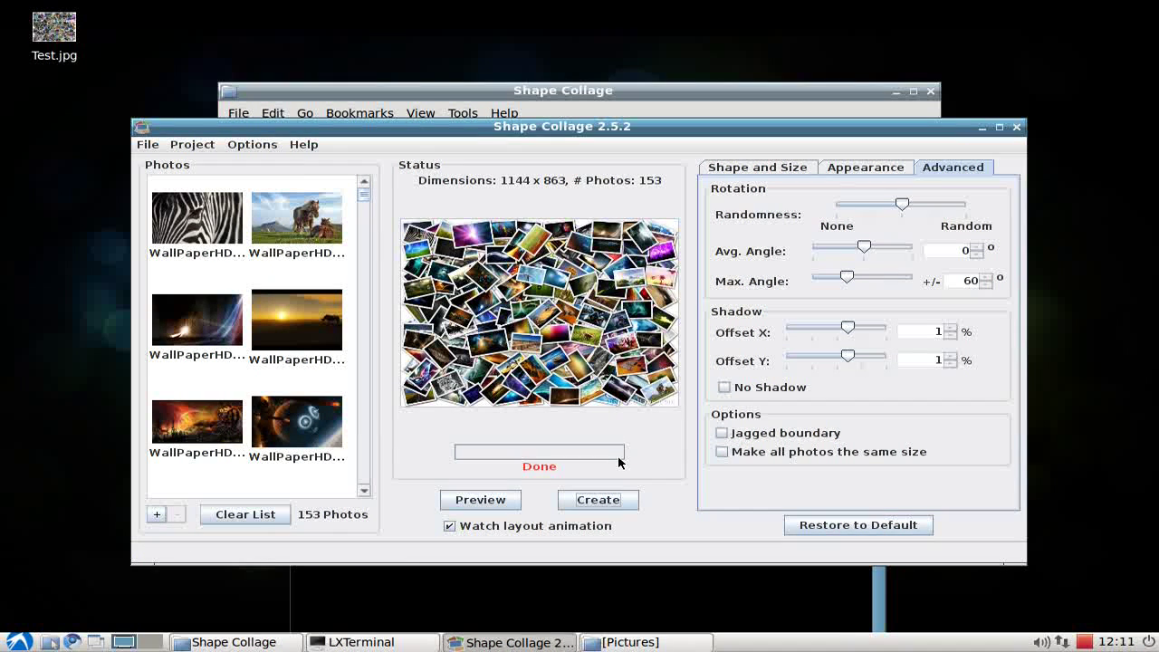
{"action": "double_click", "coordinate": [60, 30]}
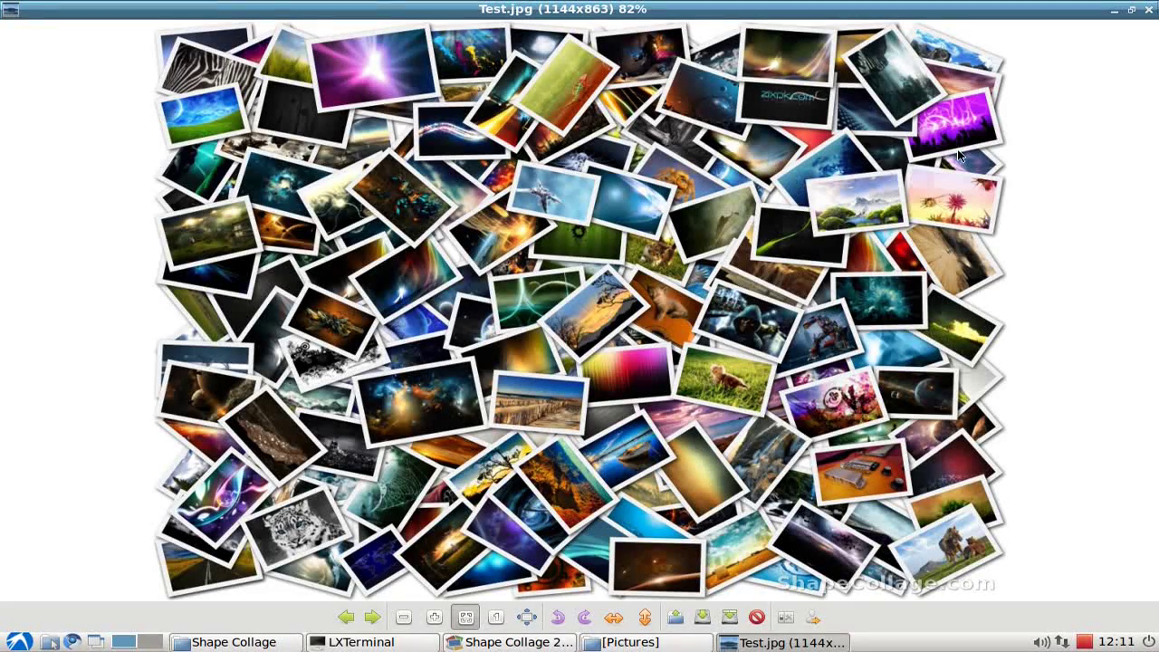
{"action": "left_click", "coordinate": [1148, 10]}
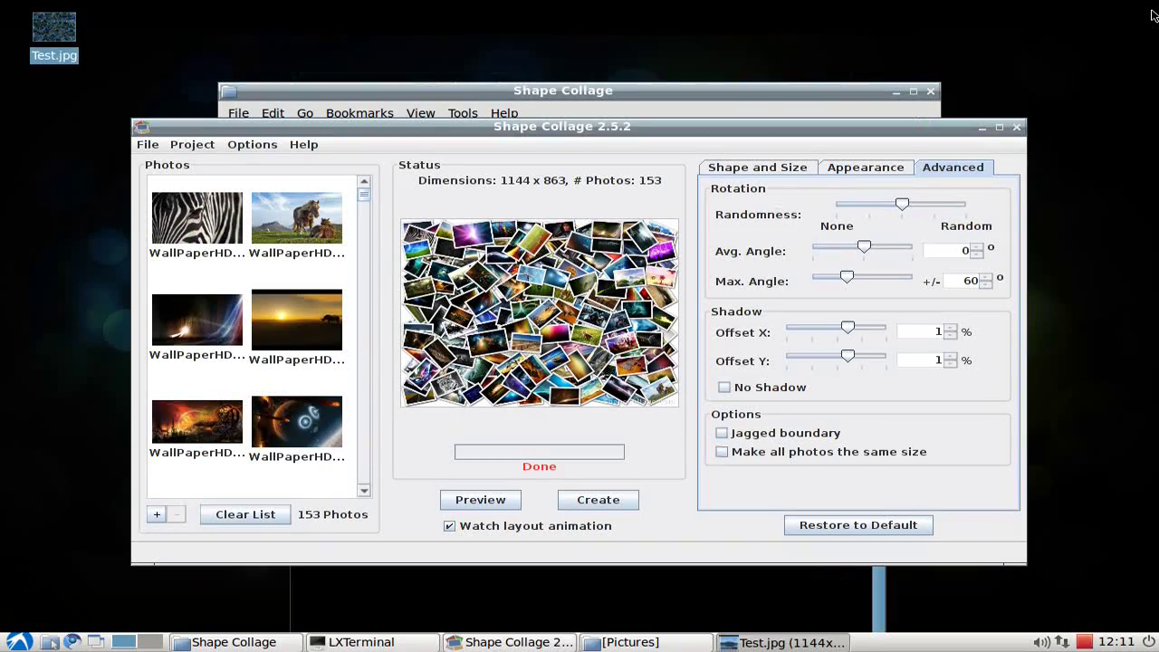